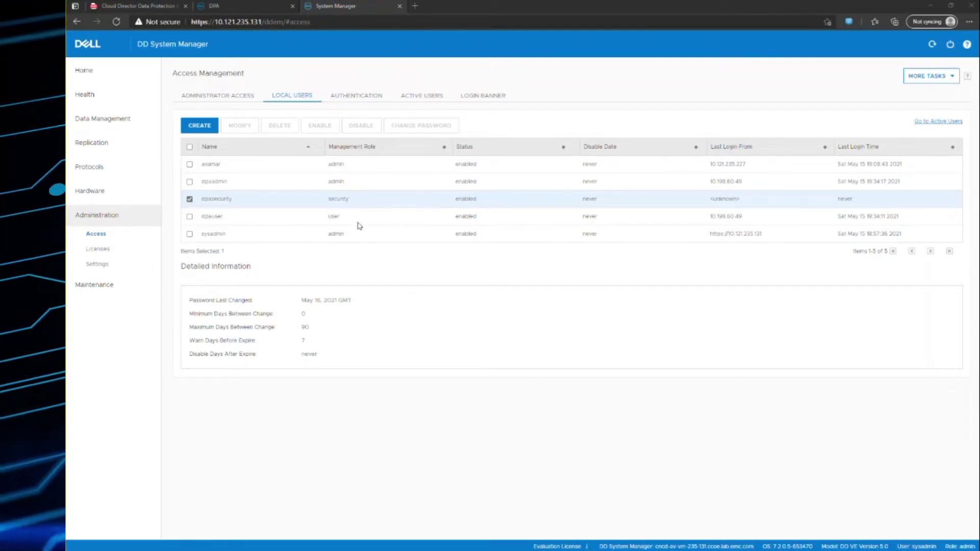
Step: Open DD System Manager's general settings to review the SNMP configuration
left_click(115, 266)
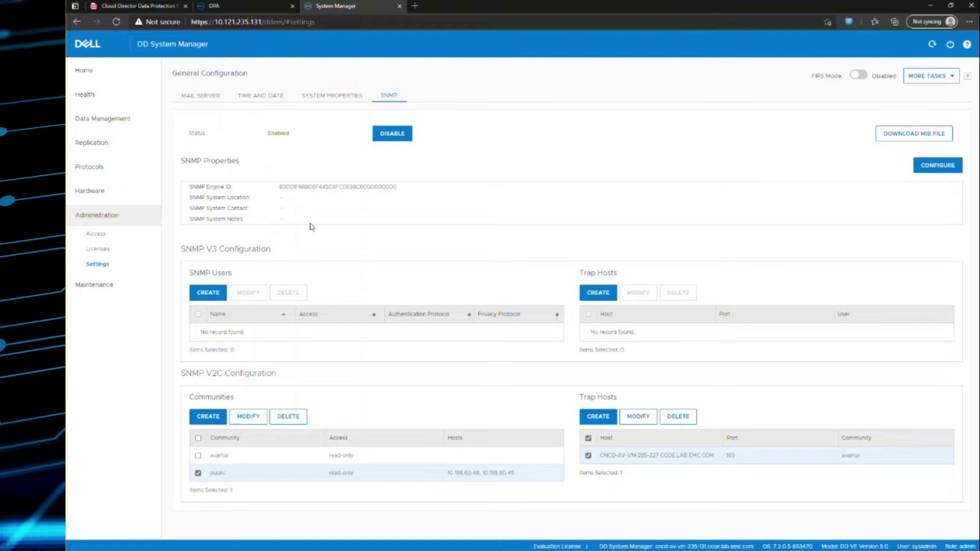
Step: In the DPA Discovery Wizard, select EMC Data Domain under Protection Storage and continue
left_click(251, 9)
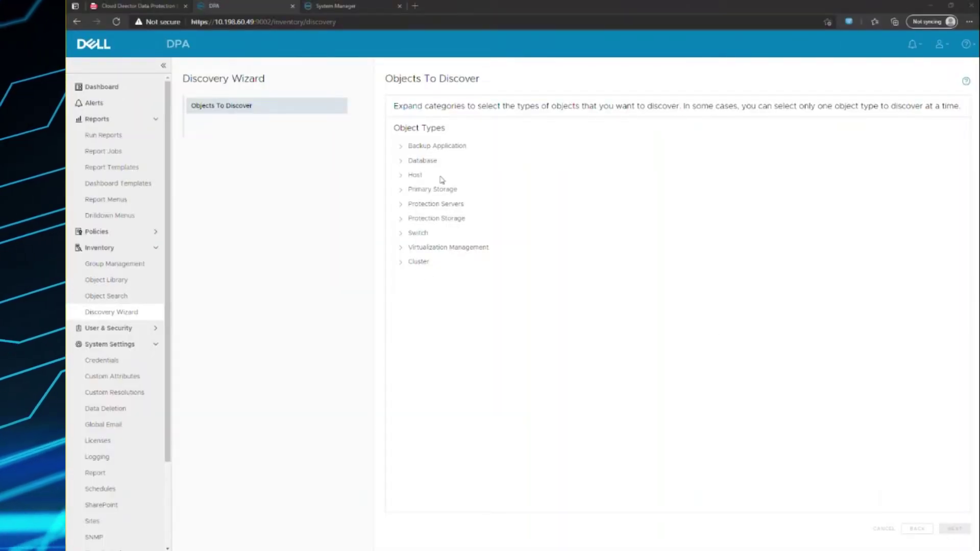
left_click(402, 205)
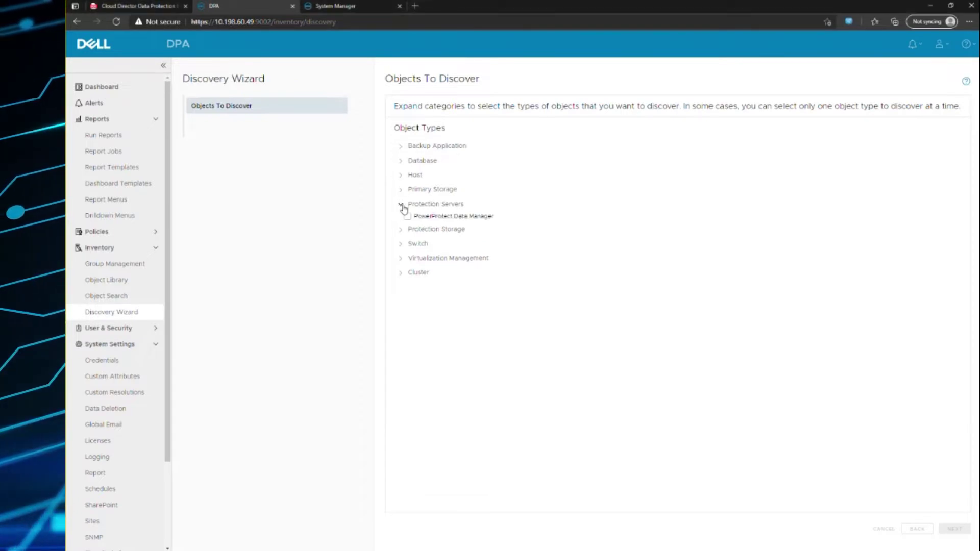
left_click(400, 230)
left_click(408, 242)
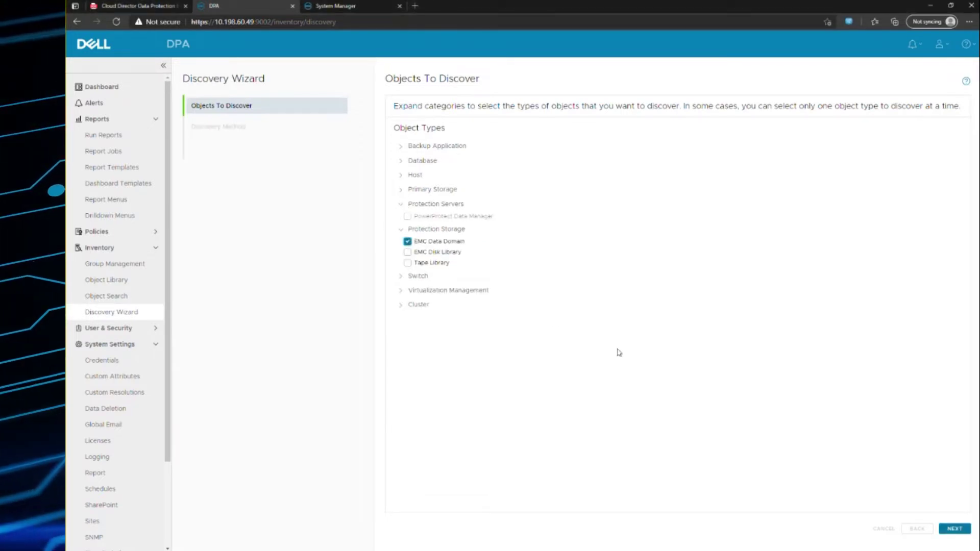
left_click(955, 529)
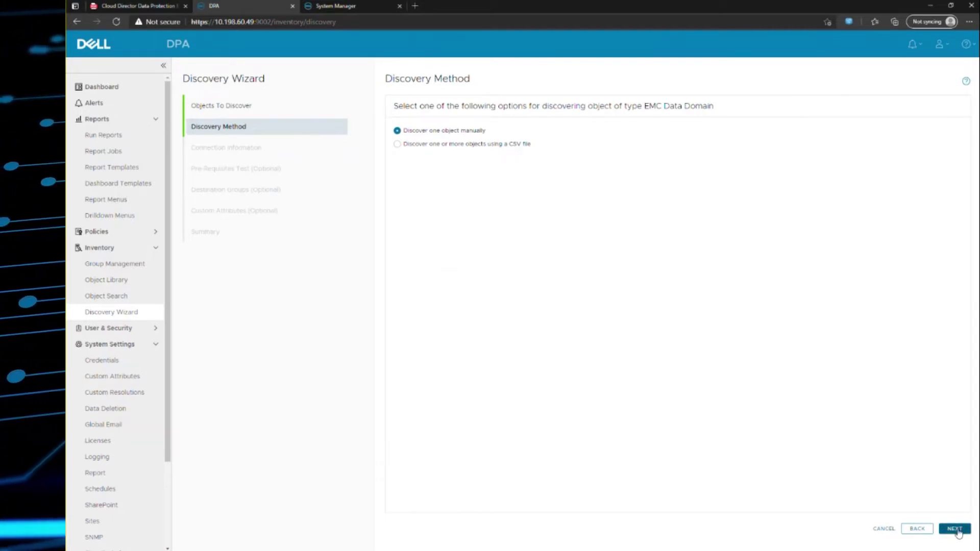
Step: Enter 10.121.235.131 as the Data Domain Name under Connection Information
left_click(954, 529)
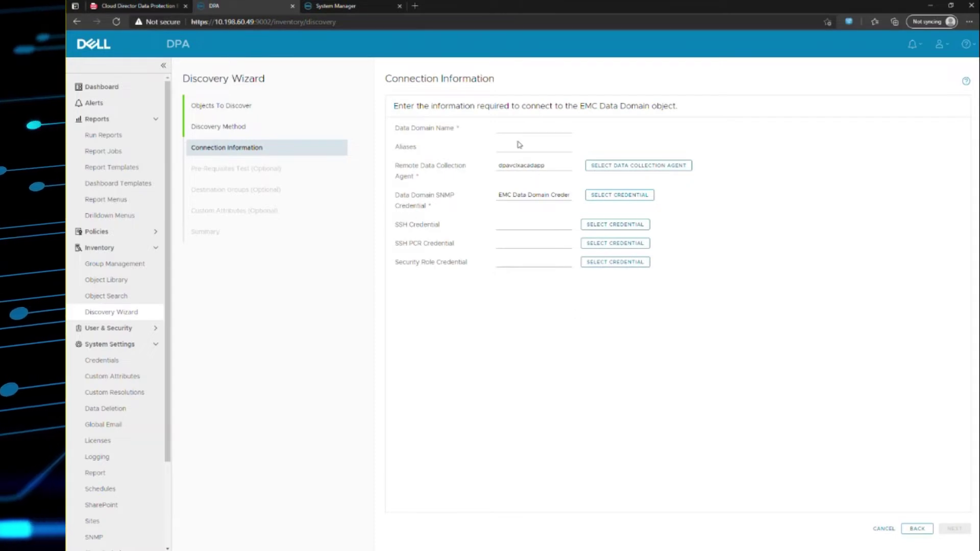
left_click(513, 129)
key("ctrl+v")
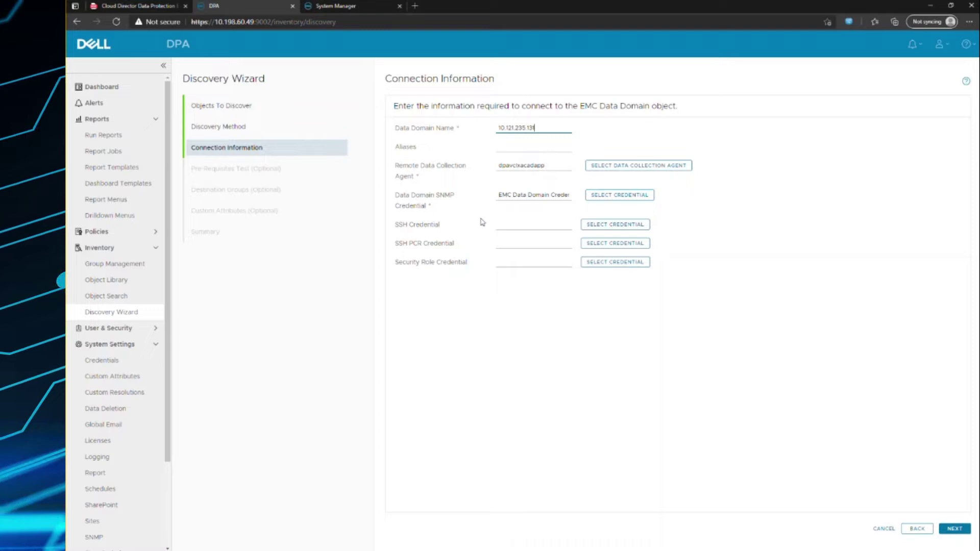
Step: Assign DD snmp as the SNMP credential and the dpauser credential for SSH
left_click(606, 195)
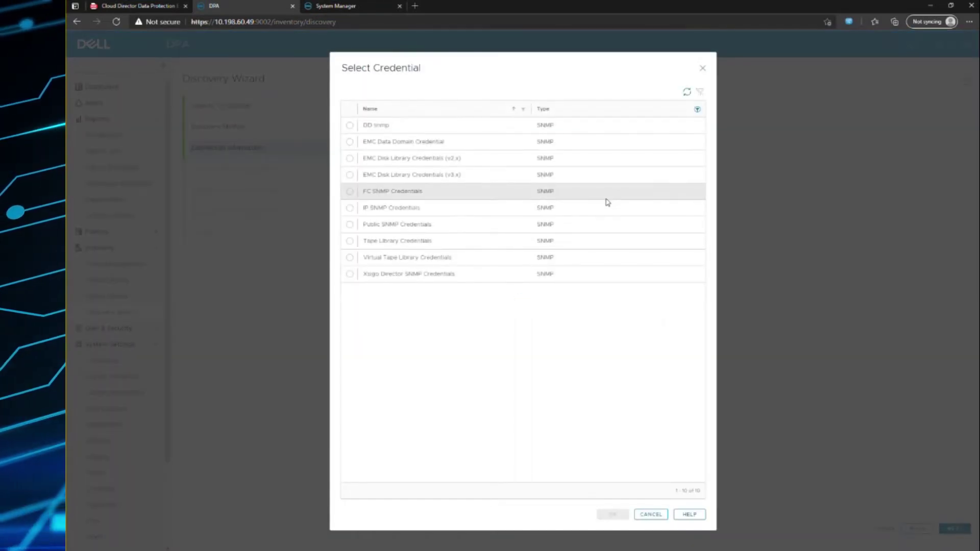
left_click(383, 125)
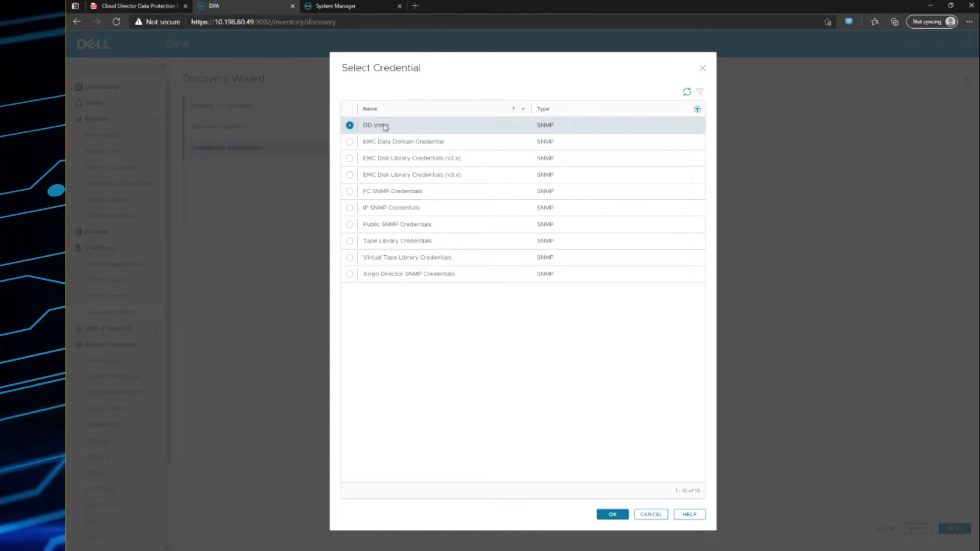
left_click(614, 517)
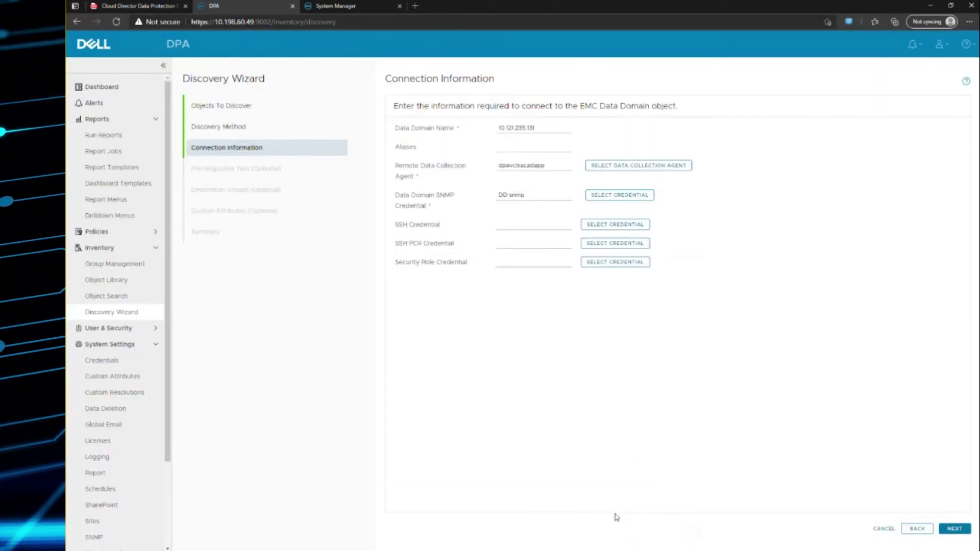
left_click(609, 225)
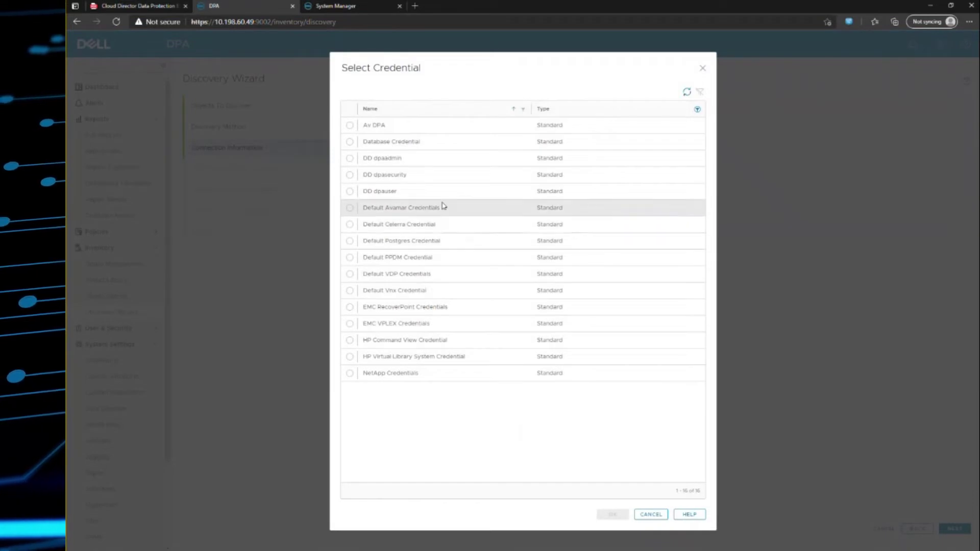
left_click(422, 193)
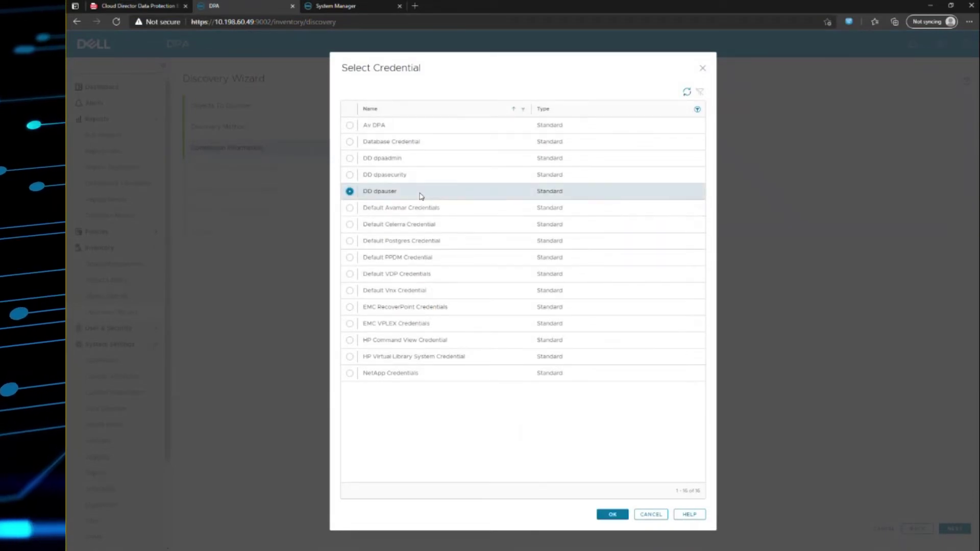
left_click(609, 514)
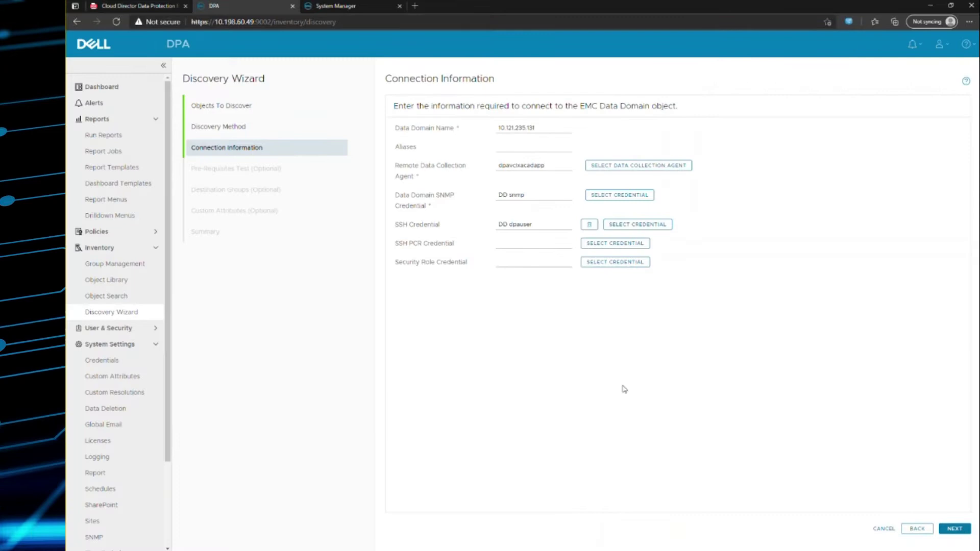
Step: Assign dpaadmin as the SSH PCR credential and dpasecurity for the security role
left_click(617, 243)
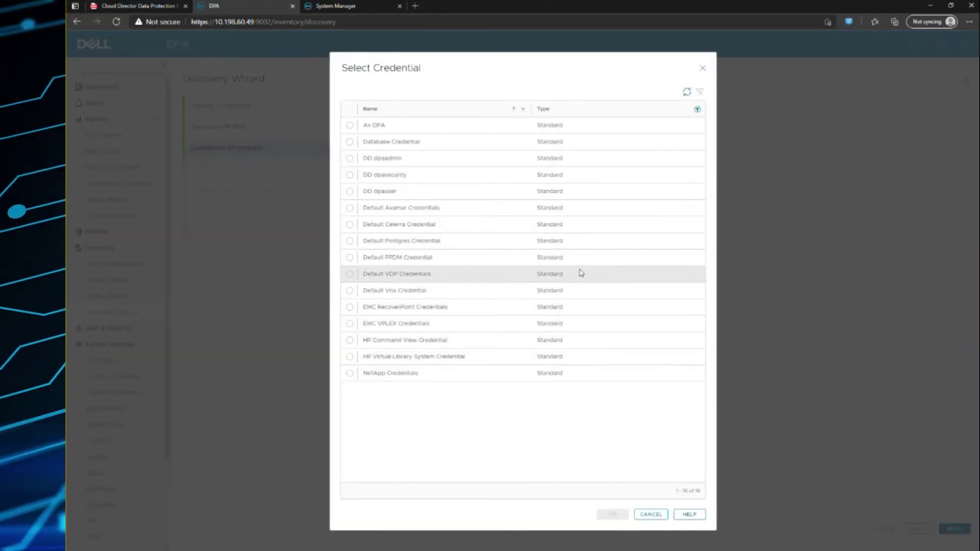
left_click(430, 167)
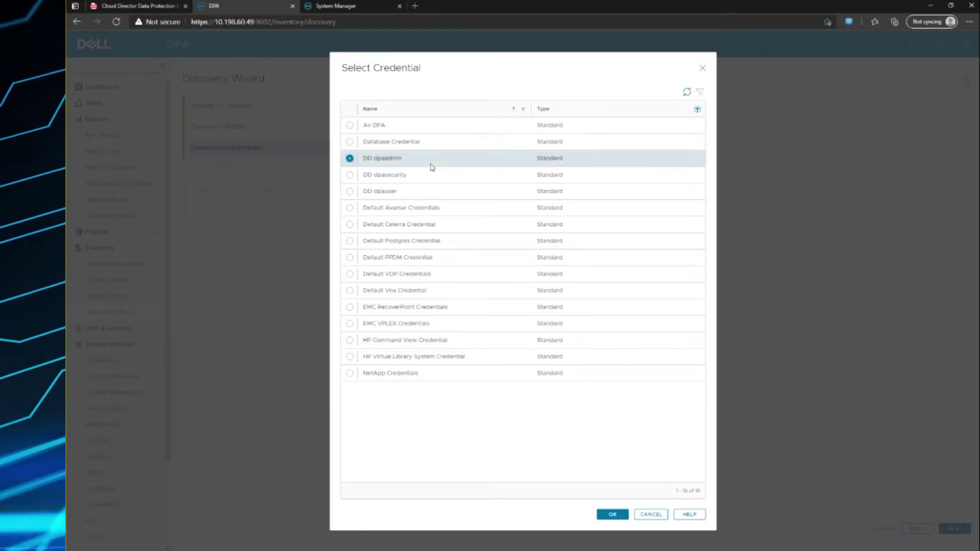
left_click(611, 514)
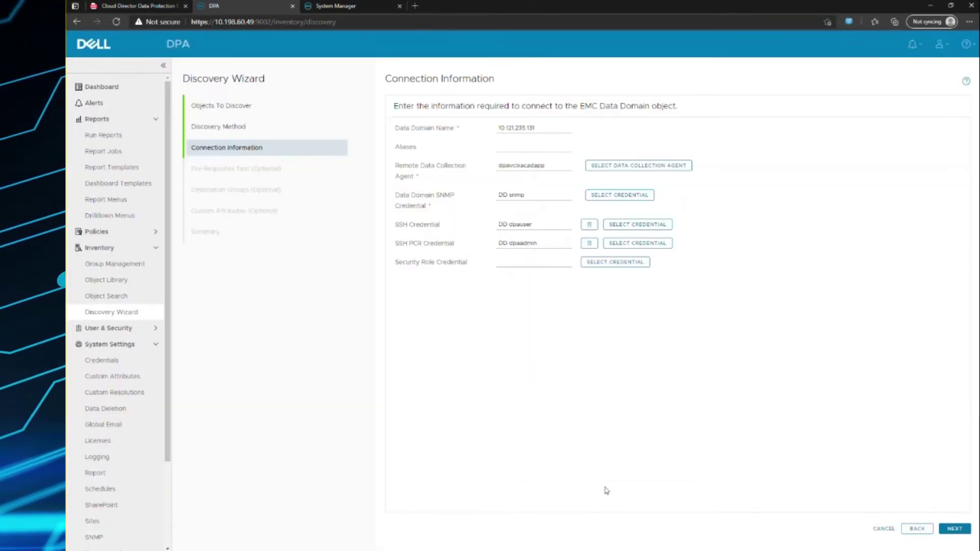
left_click(602, 262)
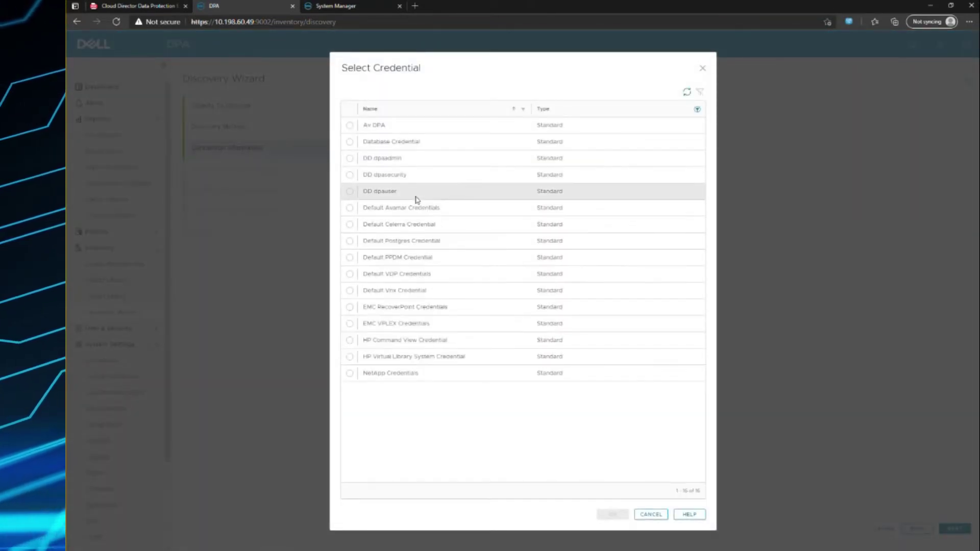
left_click(409, 177)
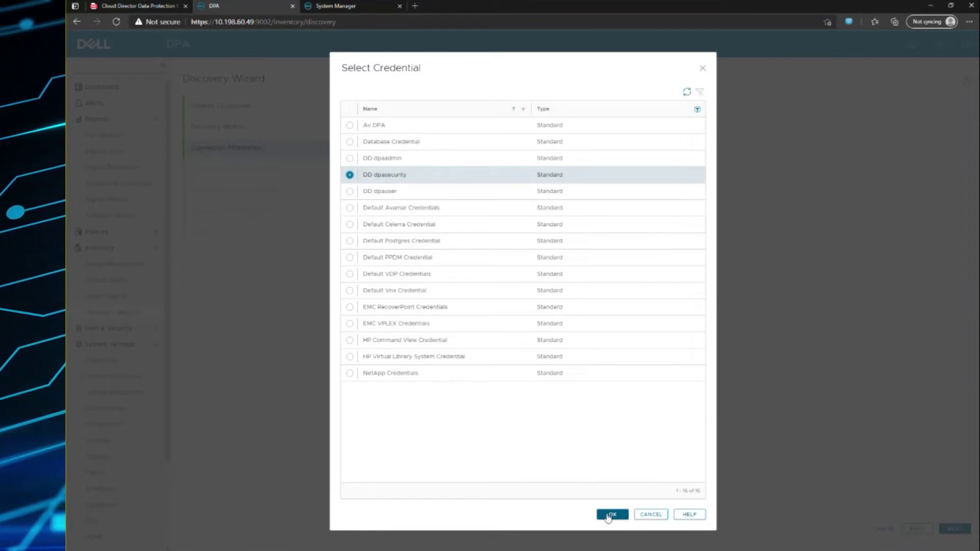
left_click(609, 516)
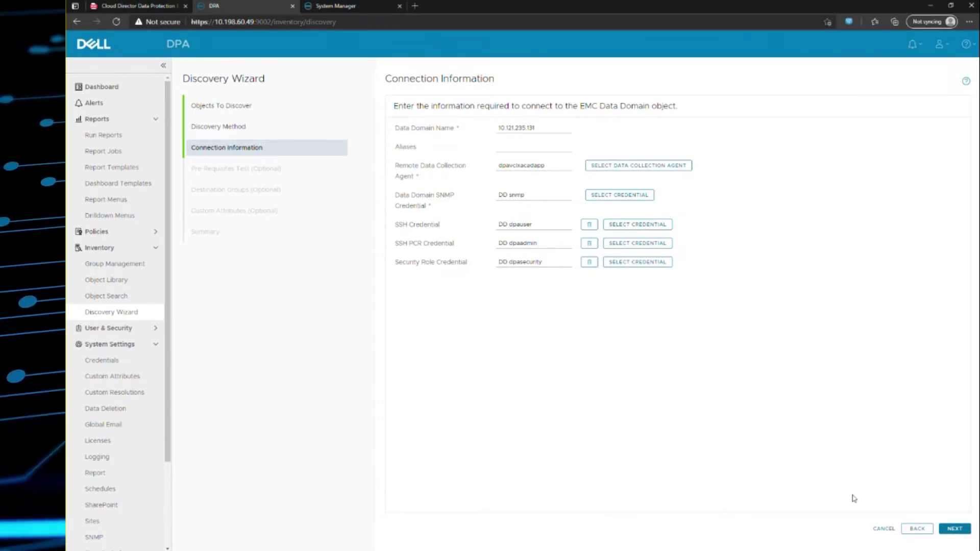
Step: Run the Pre-Requisites Test, skip Destination Groups and Custom Attributes, and finish discovery
left_click(950, 528)
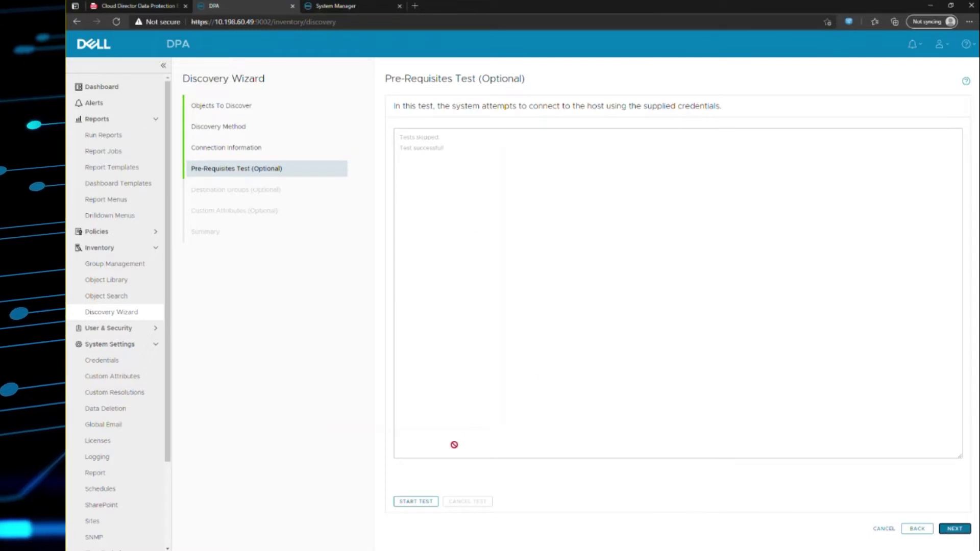
left_click(416, 501)
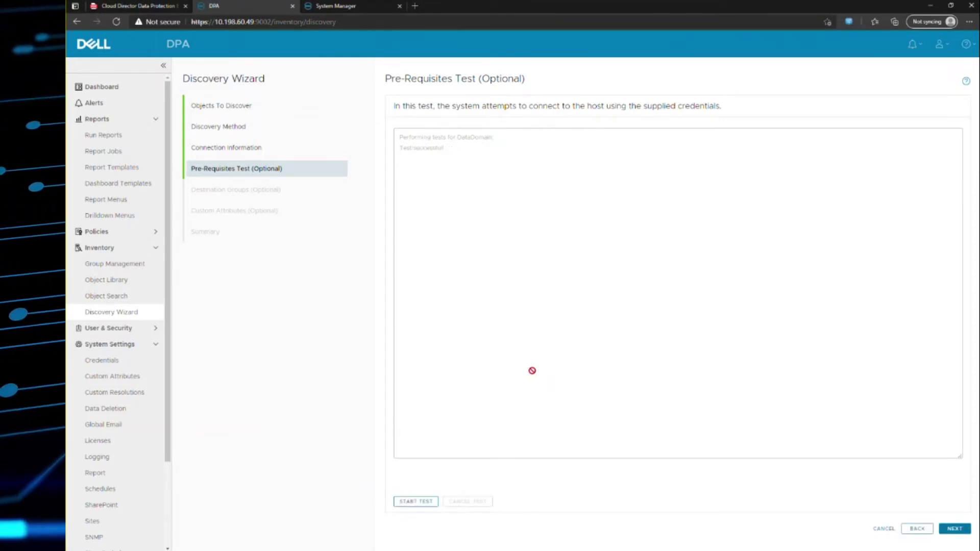
left_click(953, 528)
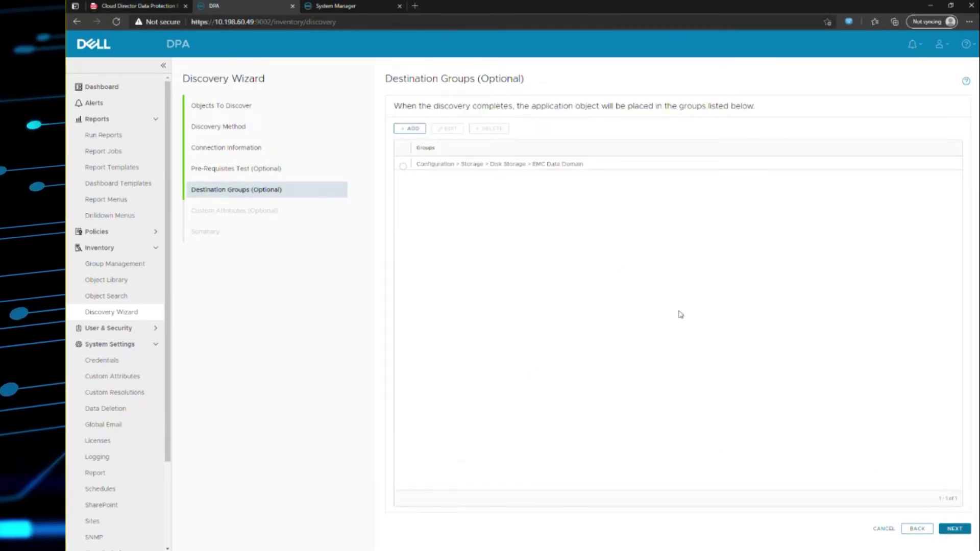
left_click(953, 528)
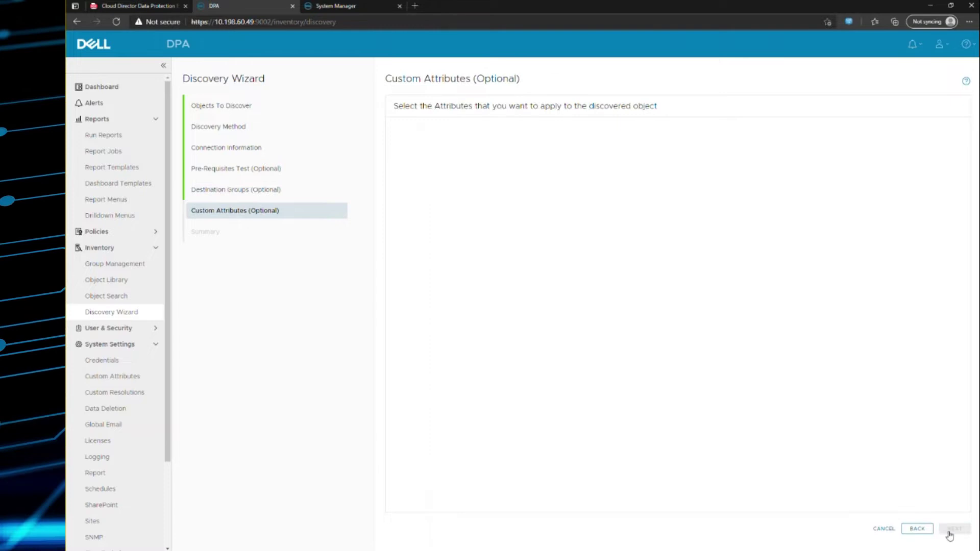
left_click(954, 530)
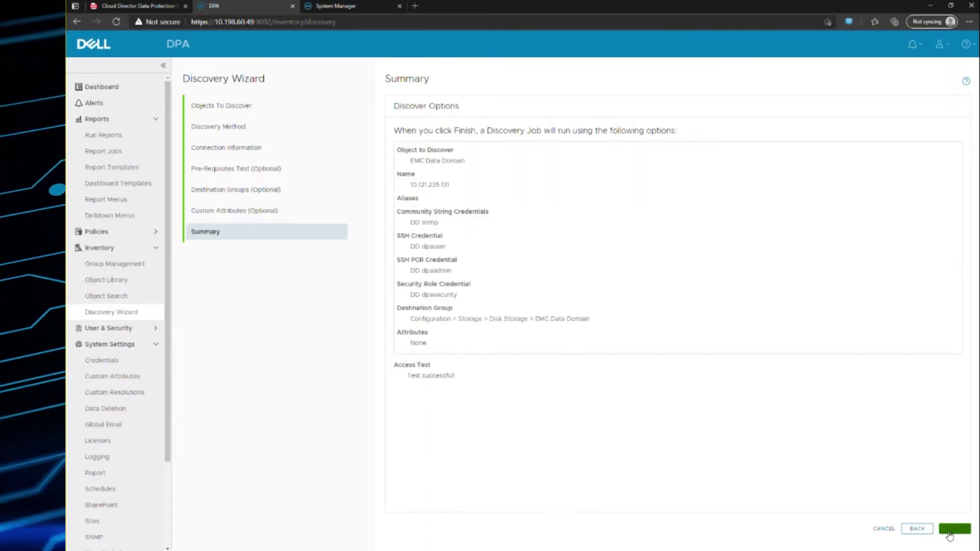
left_click(949, 530)
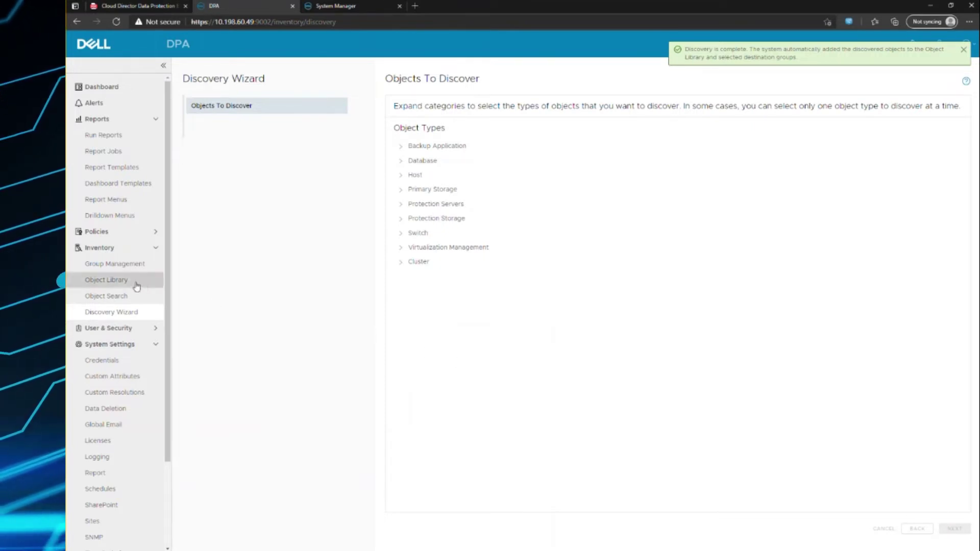
Step: Select Data Domain 10.121.235.131 on the Object Library Storage tab and open its Data Collection requests
left_click(118, 281)
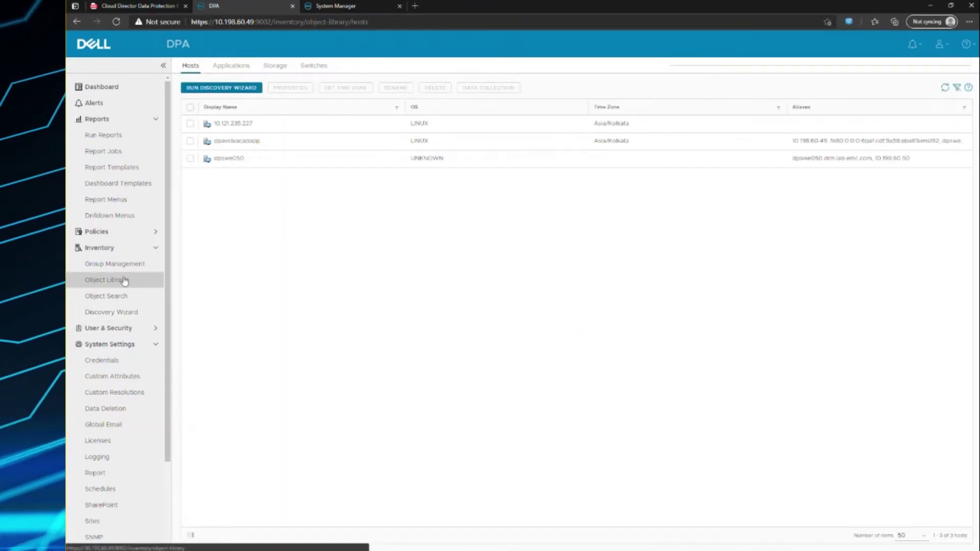
left_click(273, 65)
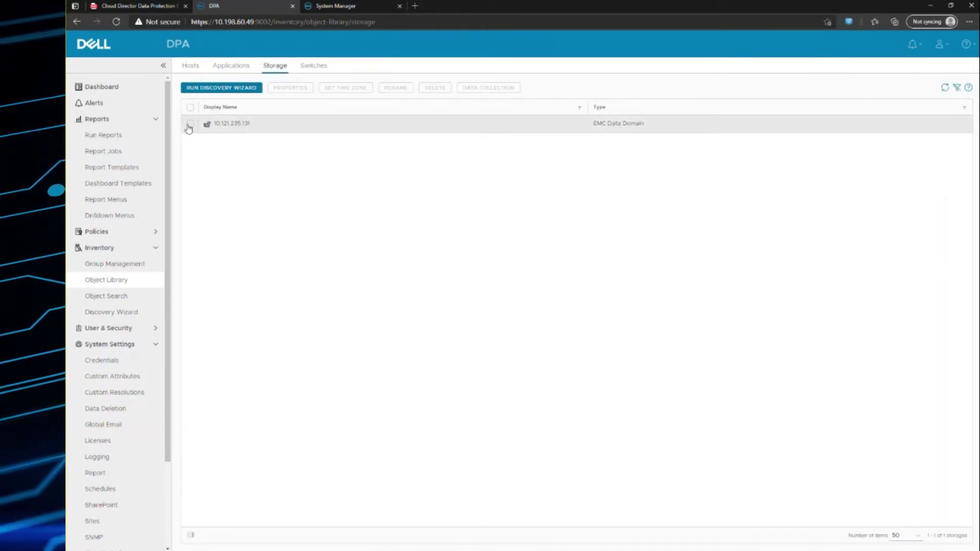
left_click(189, 125)
left_click(486, 87)
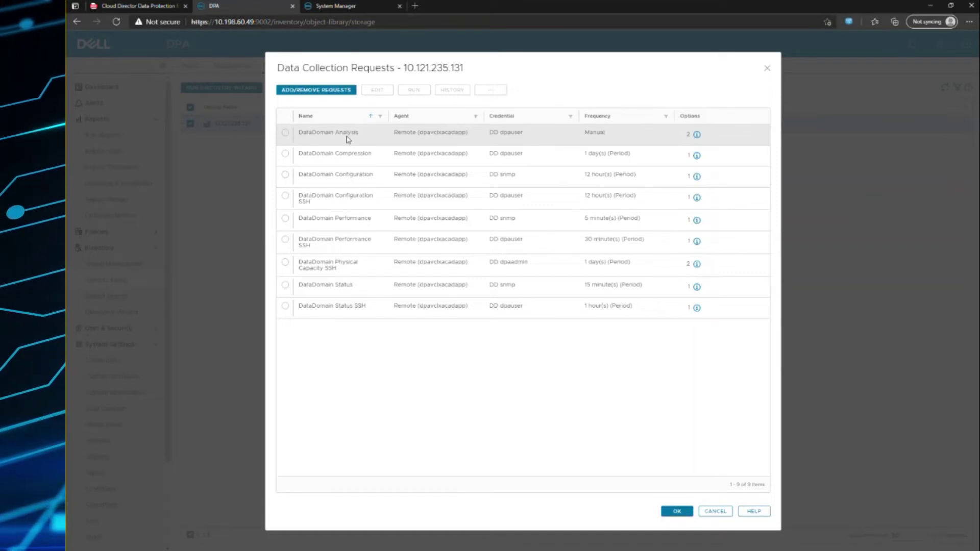
Step: Try the '9am every day' schedule on DataDomain Analysis, then cancel to keep manual frequency
left_click(347, 139)
left_click(386, 92)
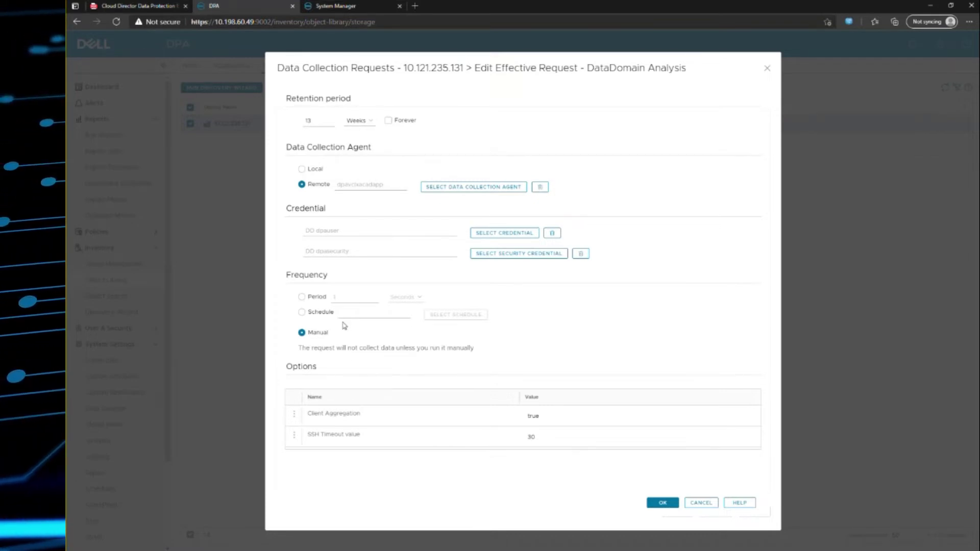
left_click(316, 315)
left_click(455, 316)
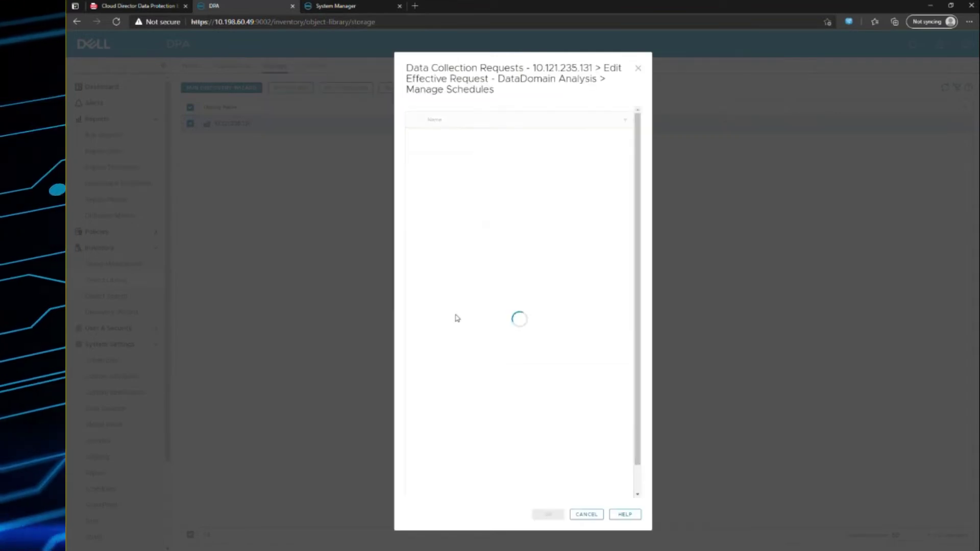
left_click(456, 138)
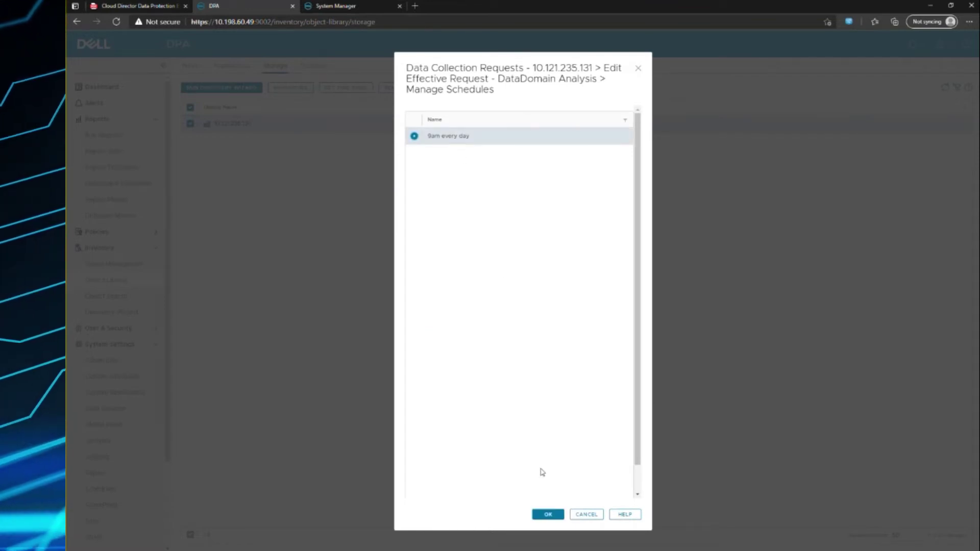
left_click(582, 514)
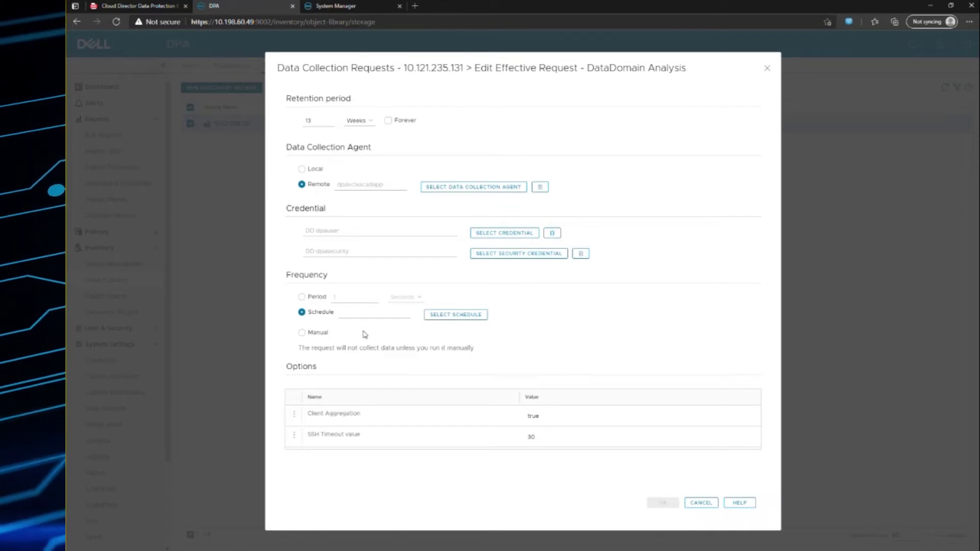
left_click(691, 502)
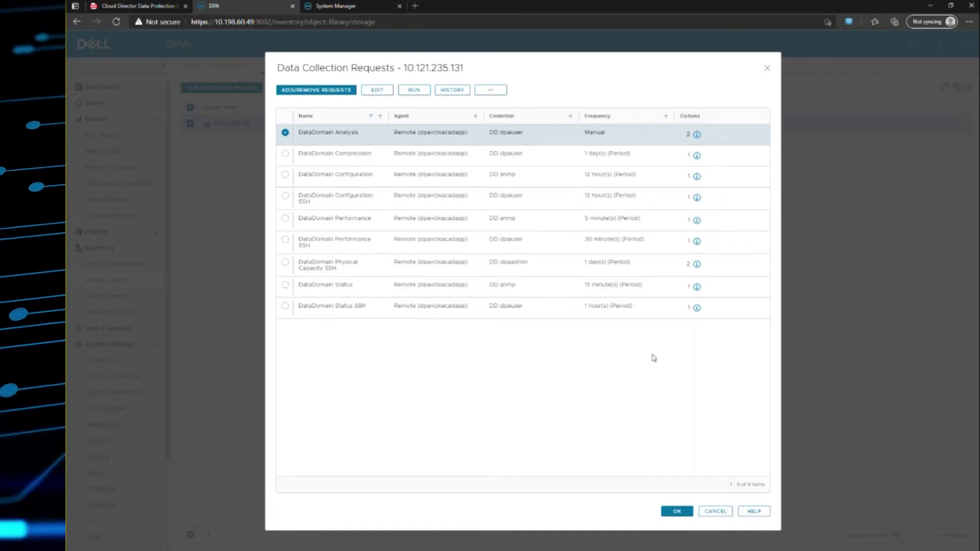
left_click(678, 512)
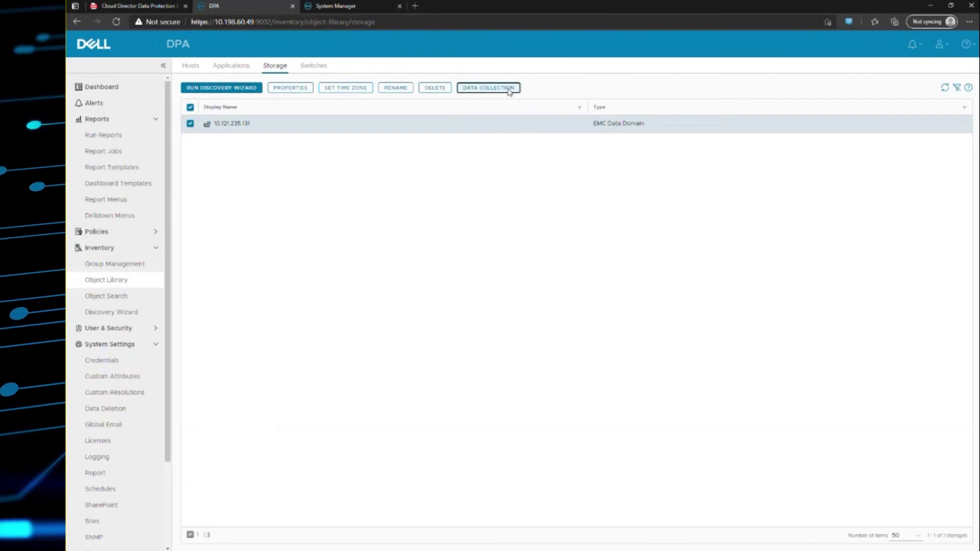
left_click(489, 89)
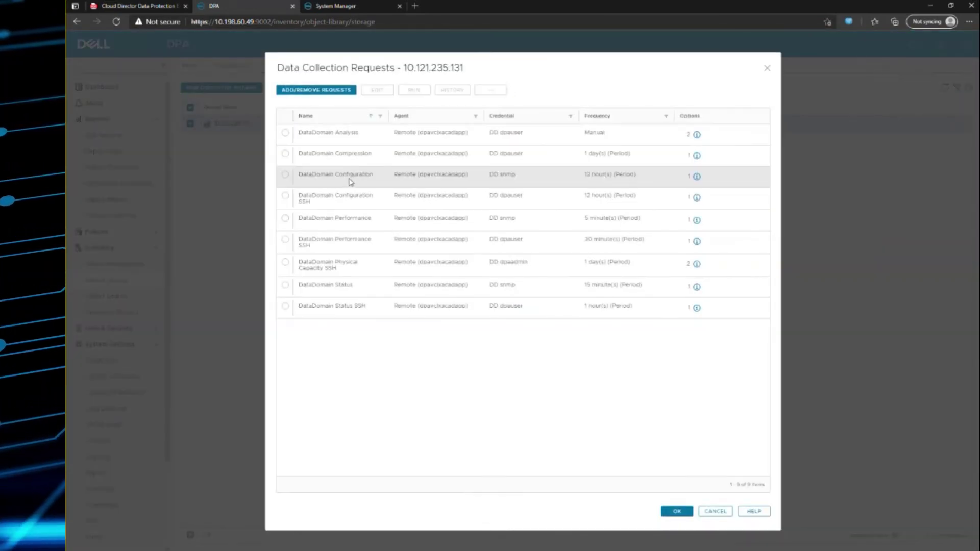
left_click(347, 219)
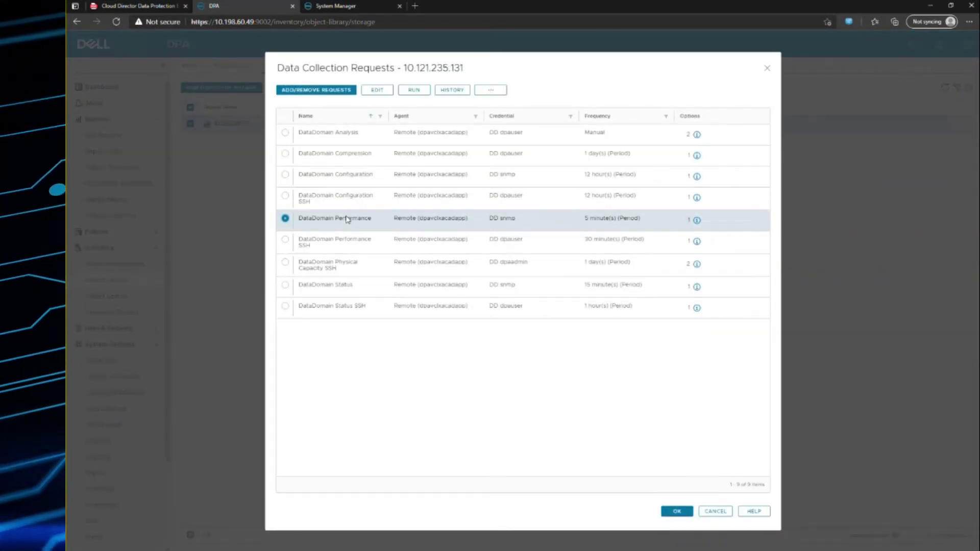
left_click(454, 91)
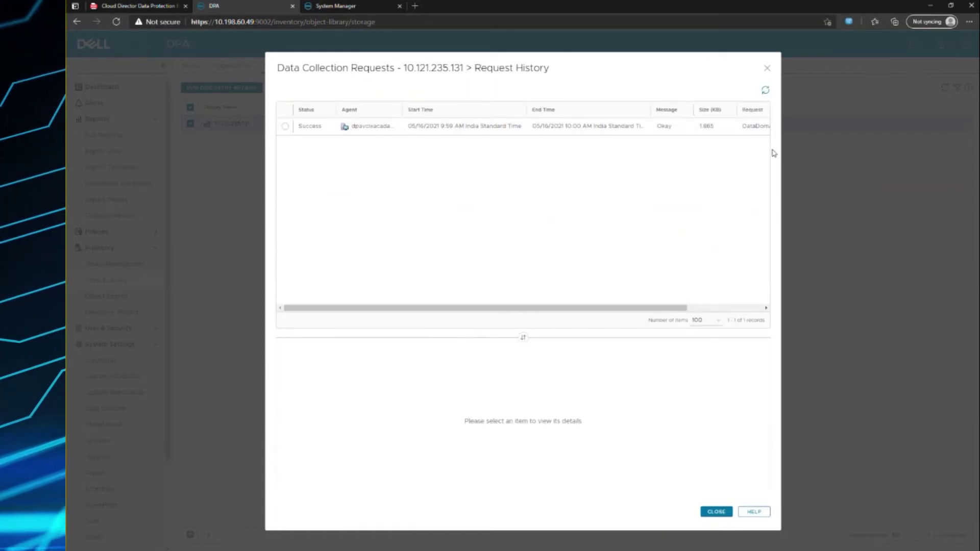
left_click(715, 511)
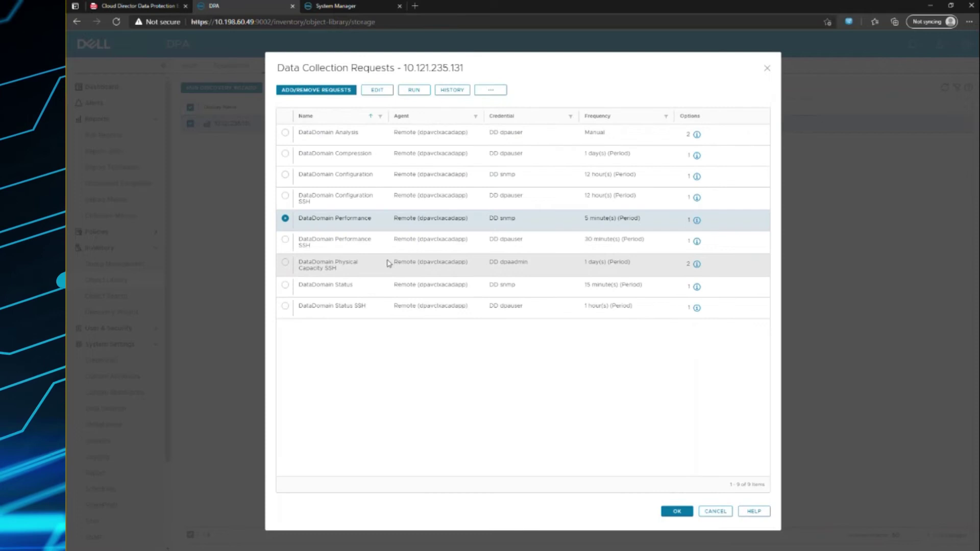
left_click(367, 245)
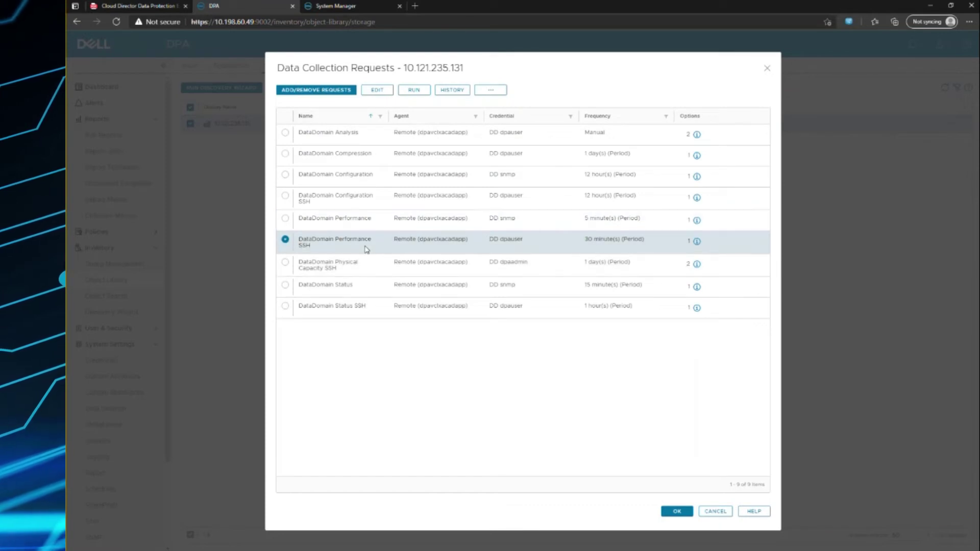
left_click(452, 90)
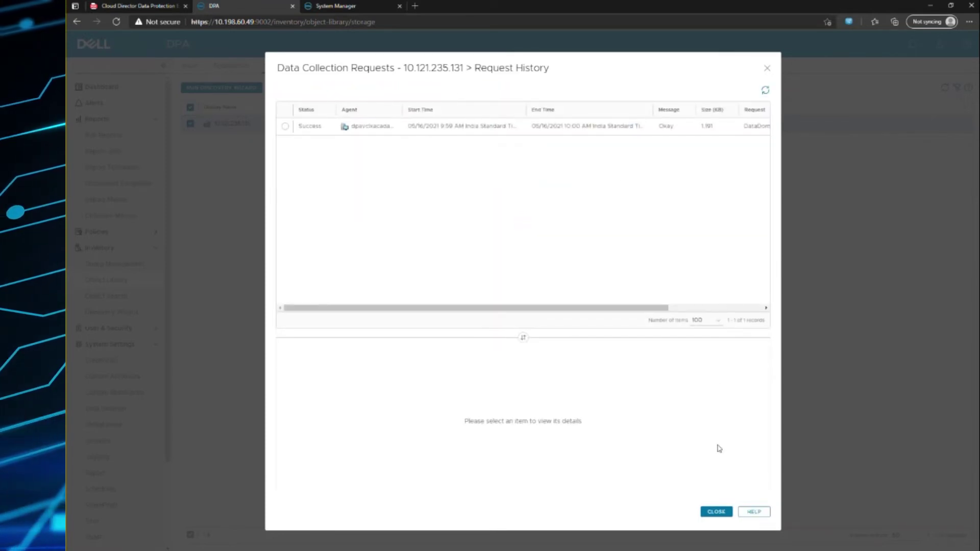
left_click(716, 512)
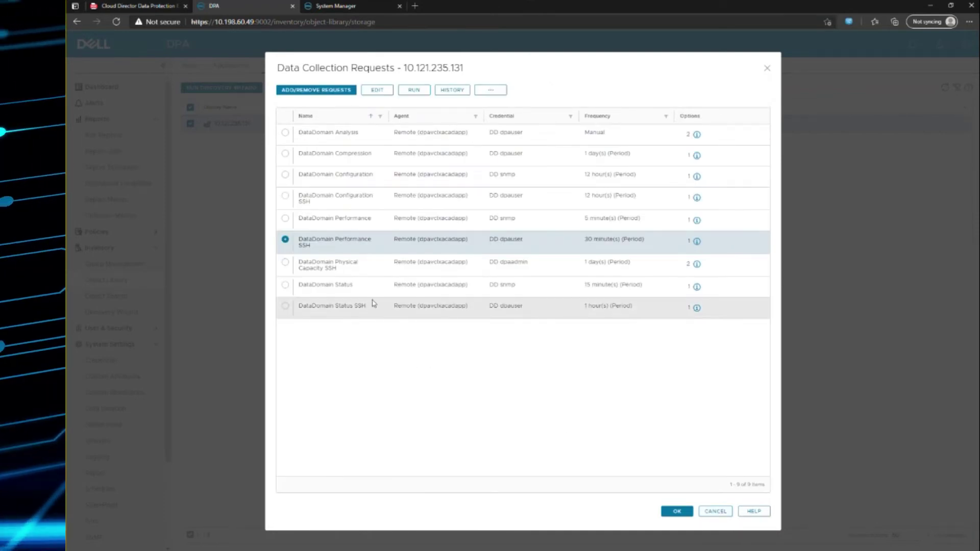
left_click(348, 137)
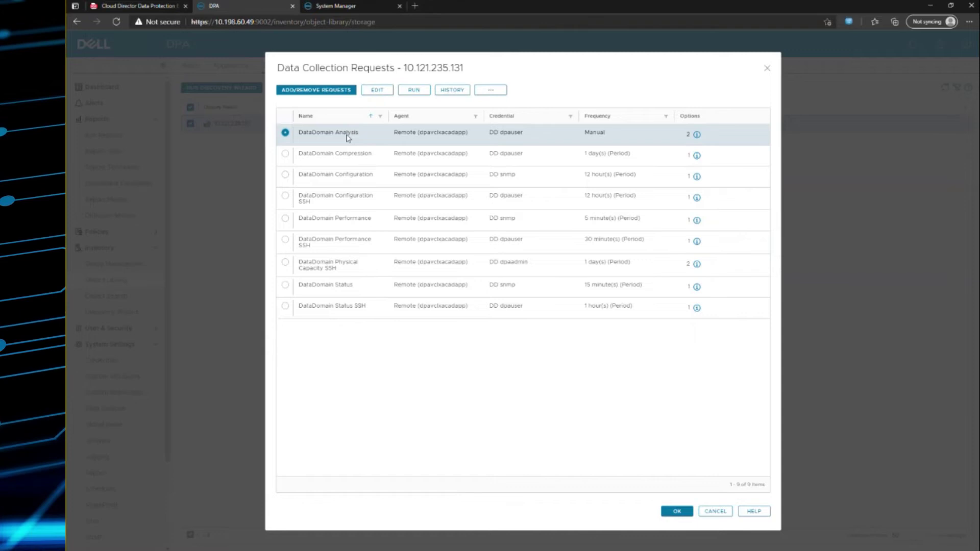
Step: Run DataDomain Analysis now, accepting the long-running Attention warning
left_click(416, 92)
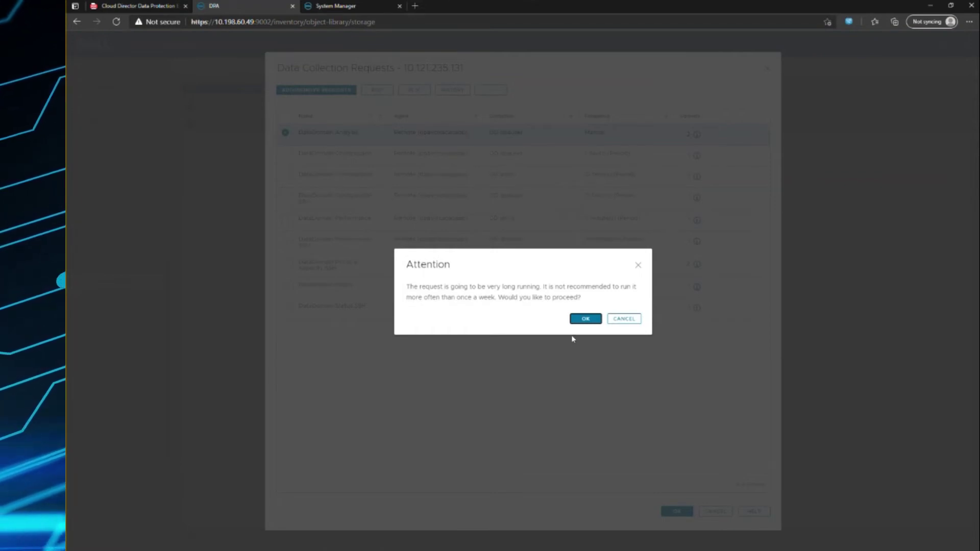
left_click(584, 319)
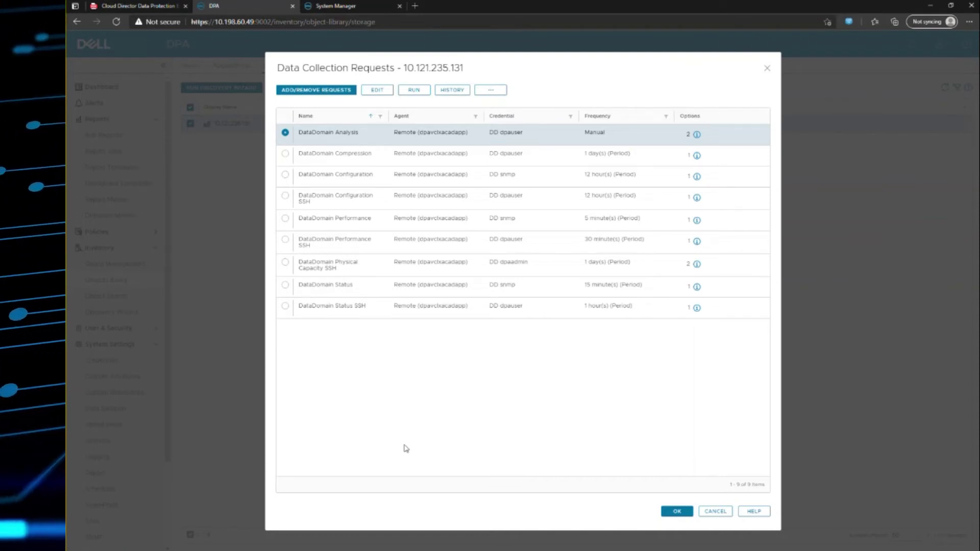
left_click(453, 92)
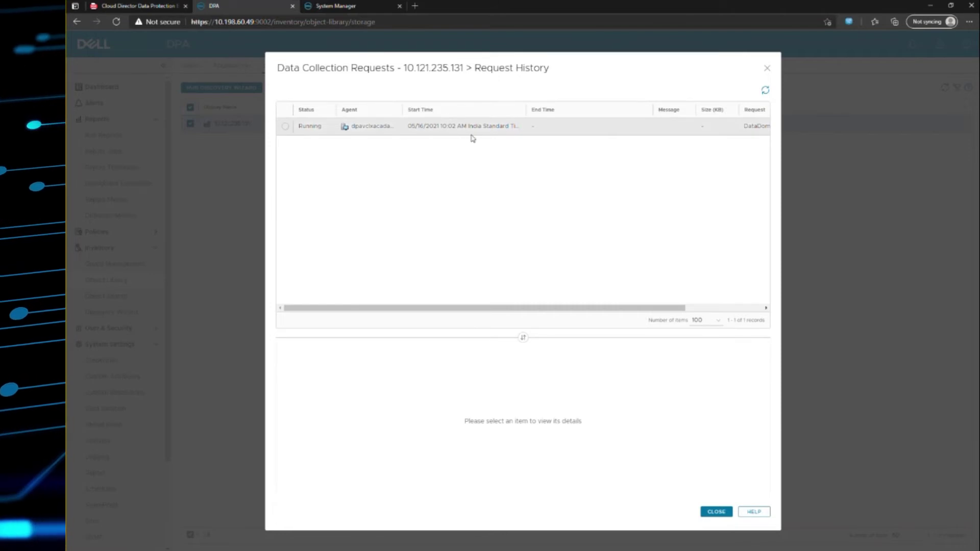
left_click(717, 511)
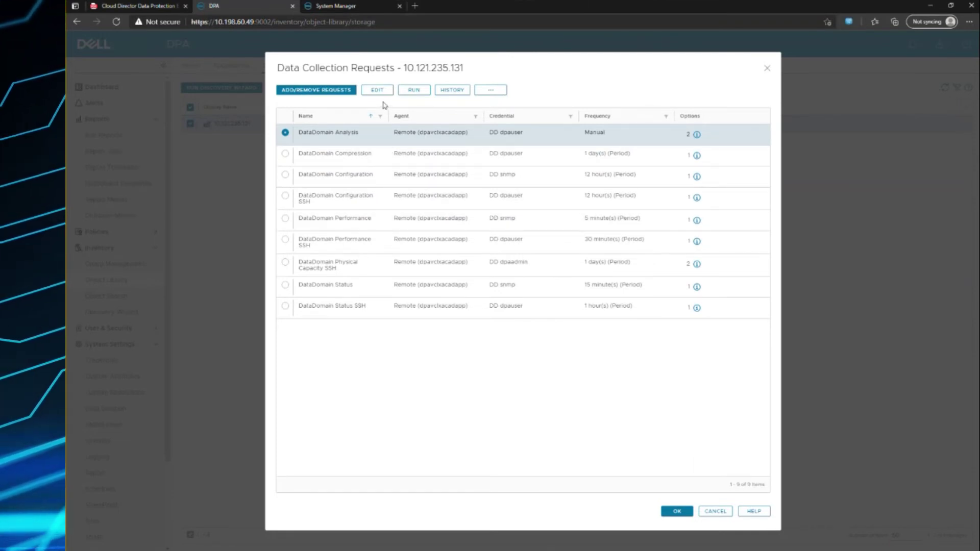
Step: Review assigned requests unchanged, confirm the Success row in History, and close both dialogs
left_click(323, 89)
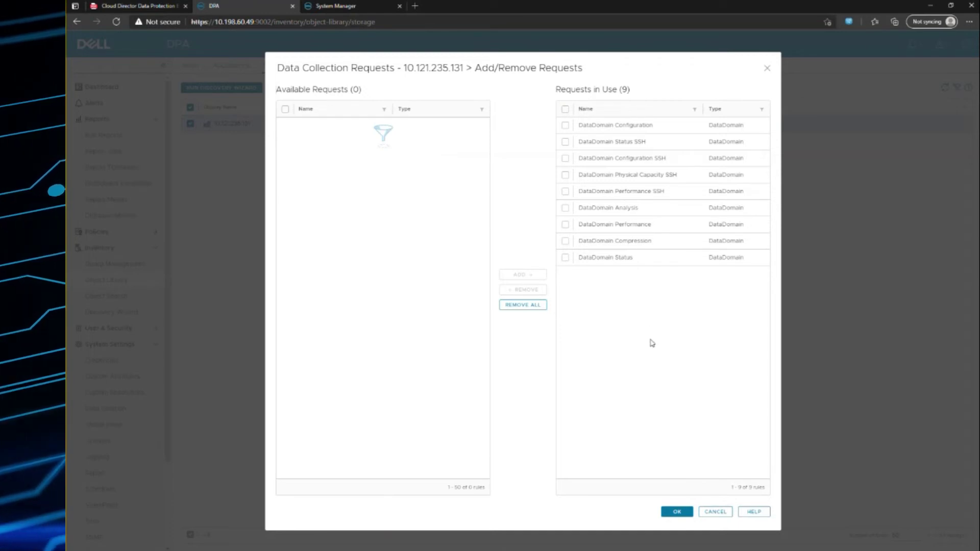
left_click(713, 513)
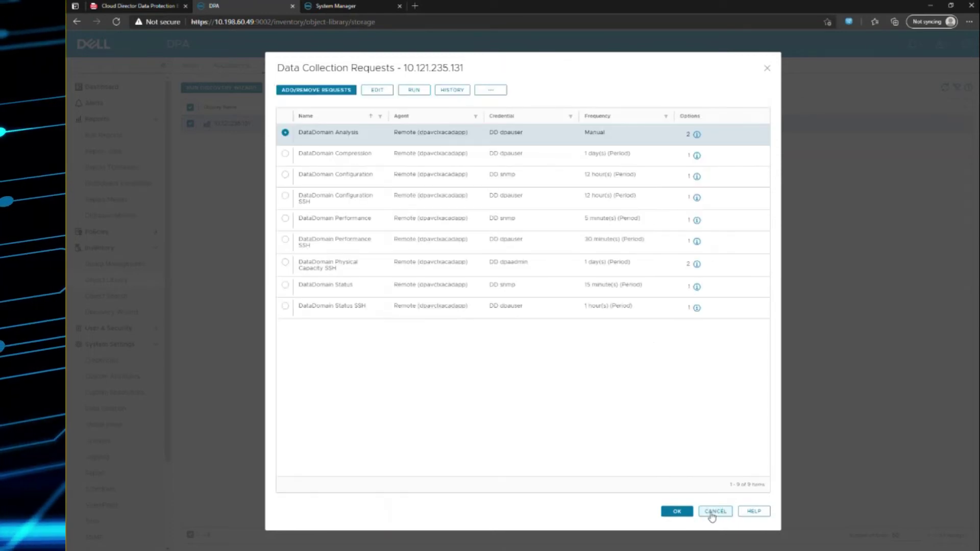
left_click(453, 91)
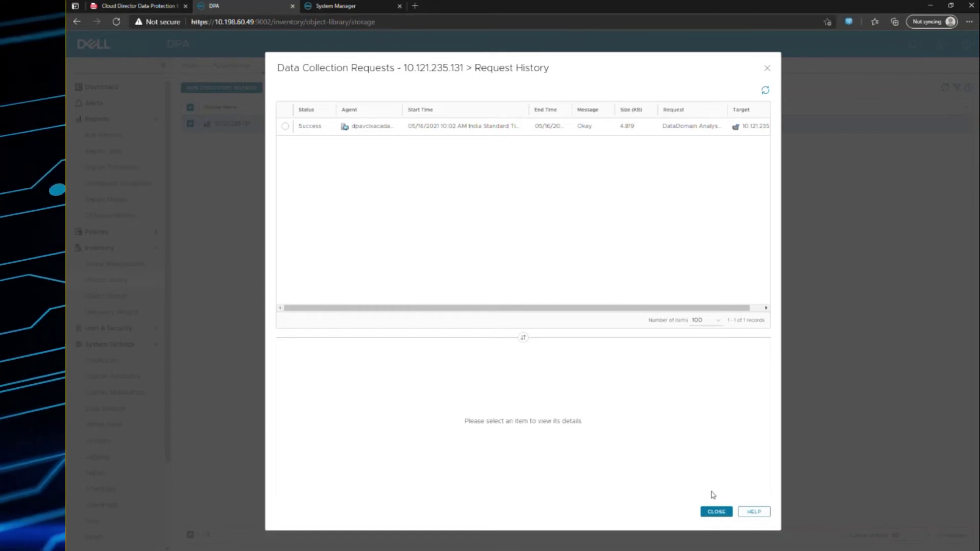
left_click(716, 511)
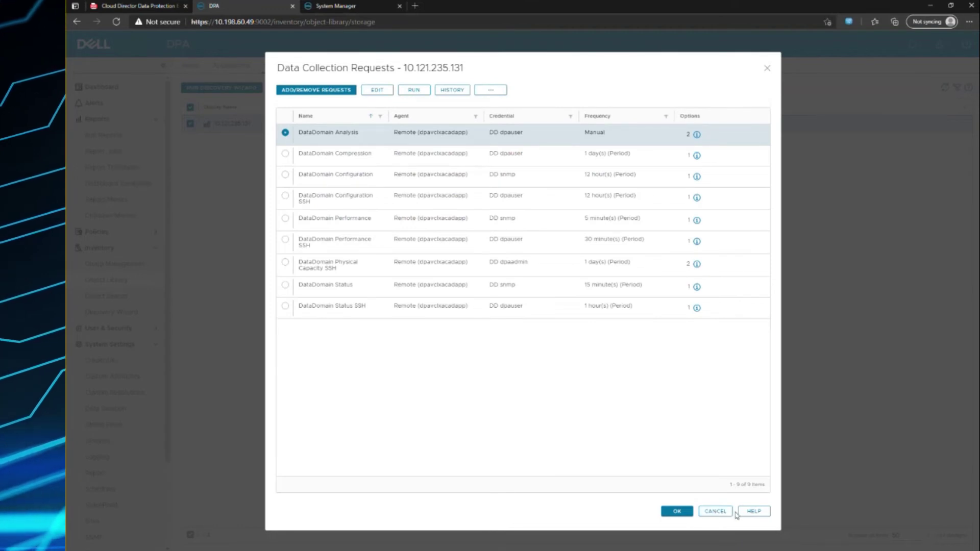
left_click(715, 513)
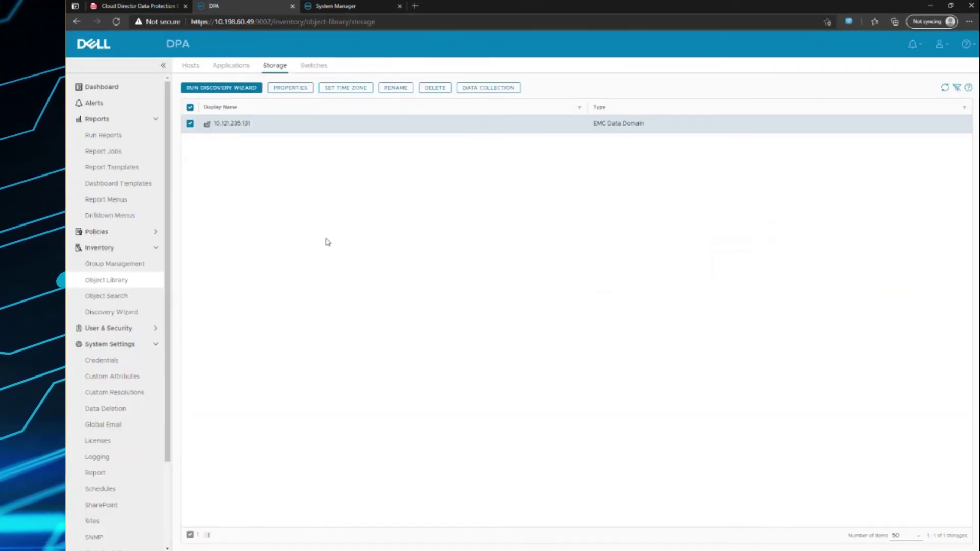
Step: Start a fresh report scoped to Configuration > Storage > Disk Storage > EMC Data Domain 10.121.235.131
left_click(93, 136)
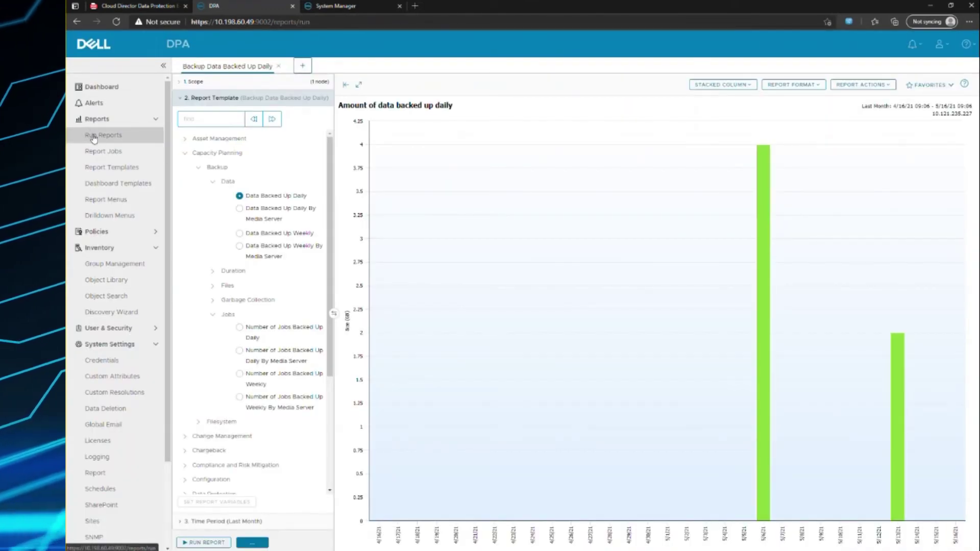
left_click(276, 67)
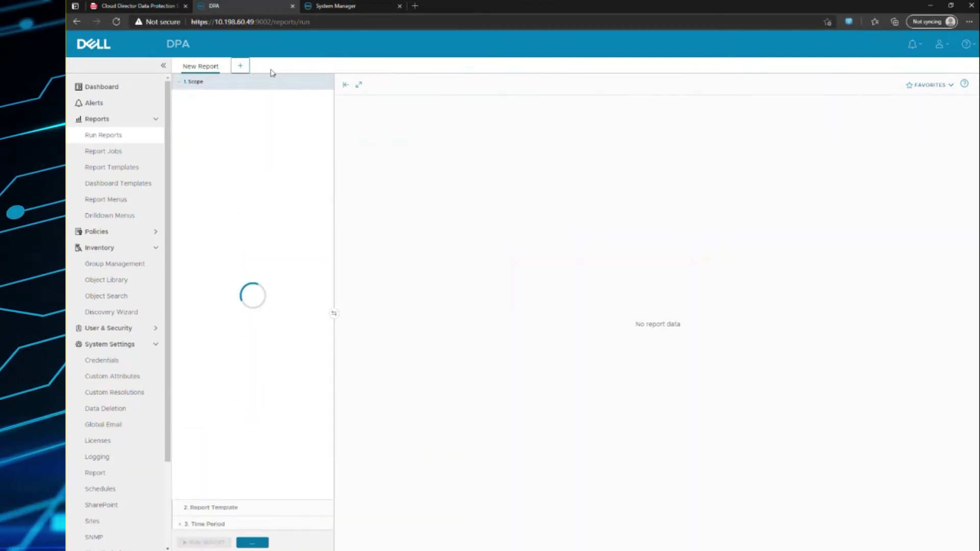
left_click(184, 118)
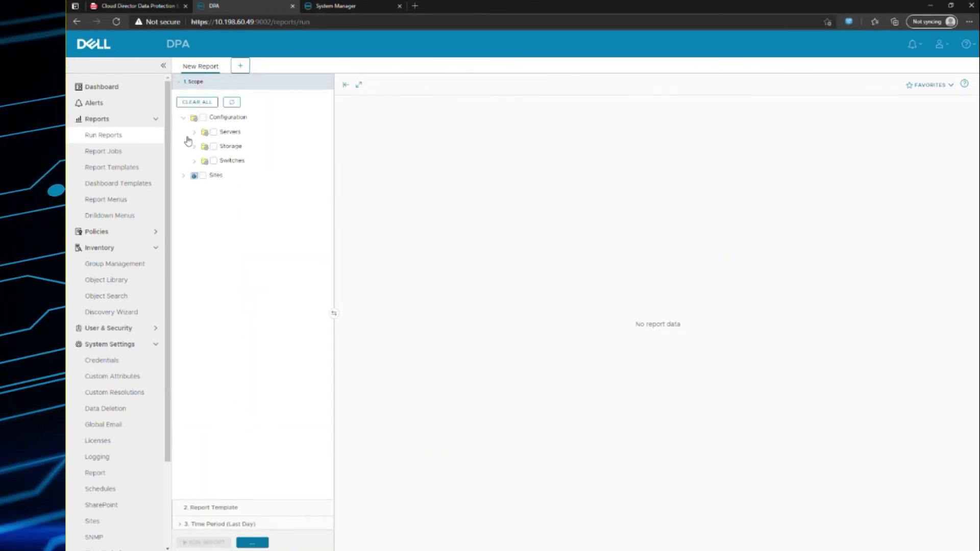
left_click(194, 147)
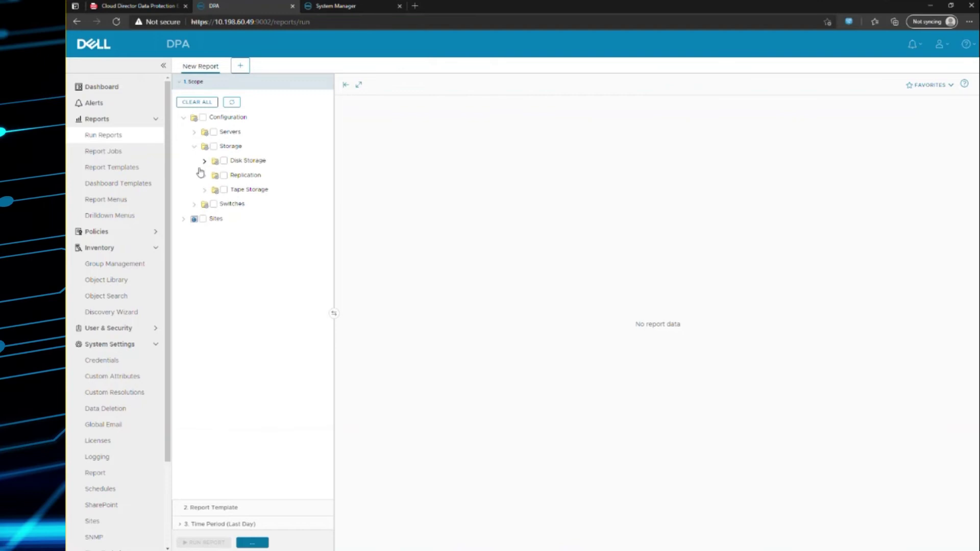
left_click(205, 160)
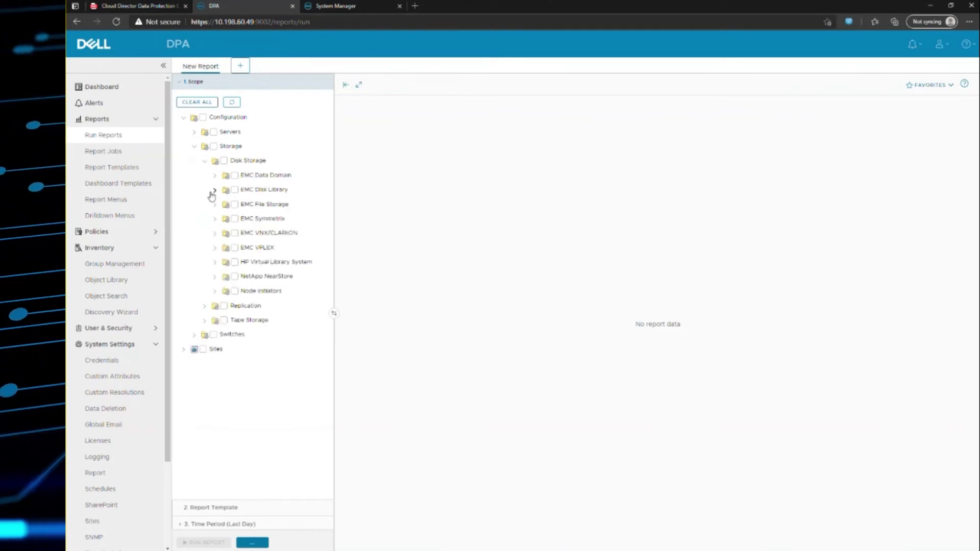
left_click(215, 176)
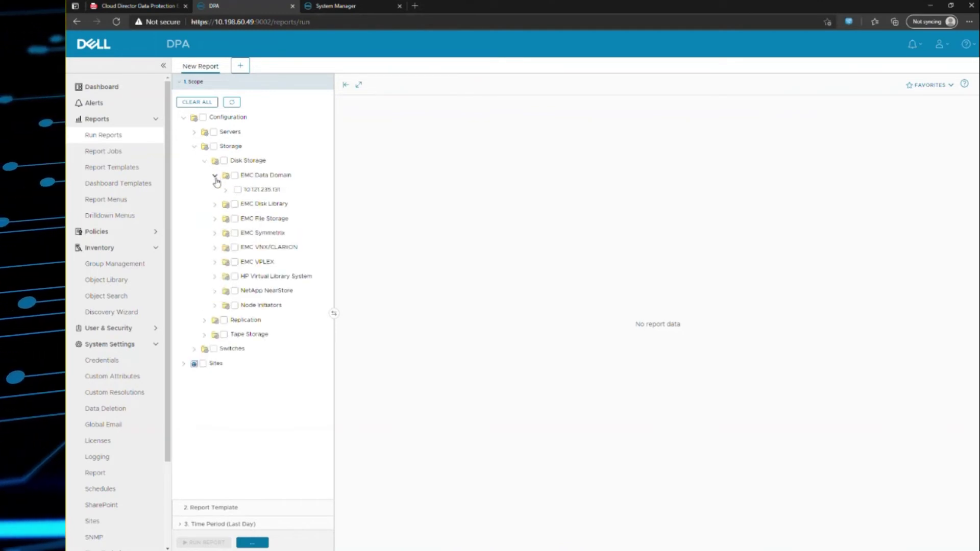
left_click(244, 190)
left_click(197, 508)
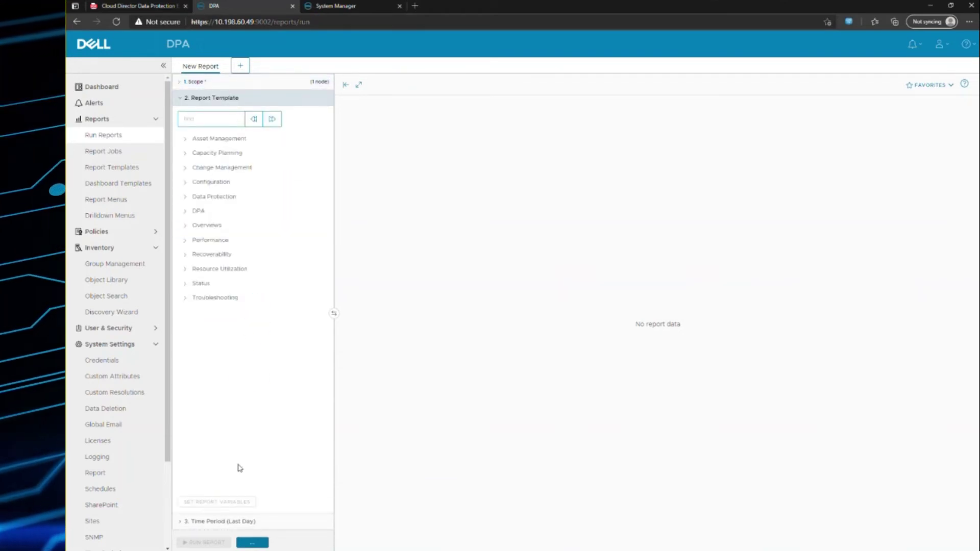
Step: Run the Asset Management > Host > Host Configuration report for Data Domain 10.121.235.131
left_click(216, 119)
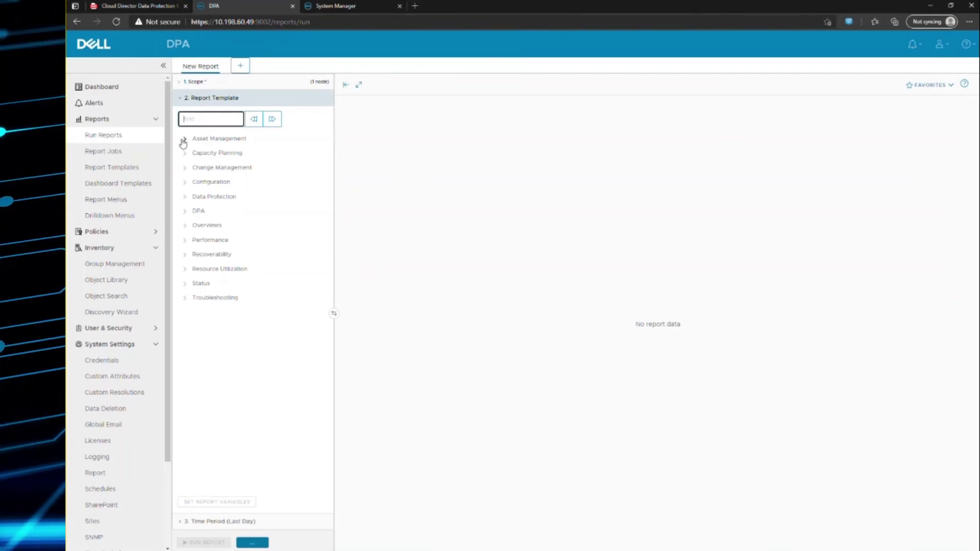
left_click(184, 140)
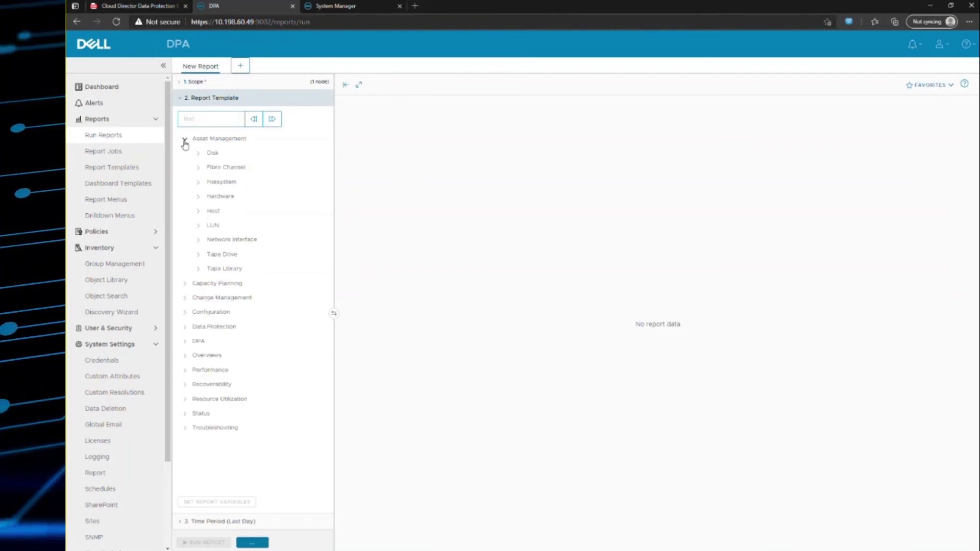
left_click(198, 211)
left_click(225, 226)
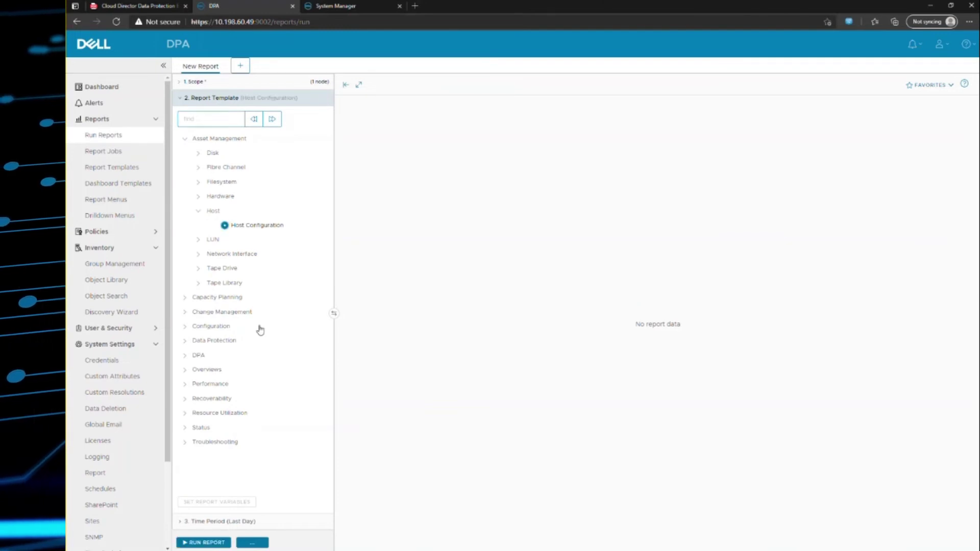
left_click(211, 542)
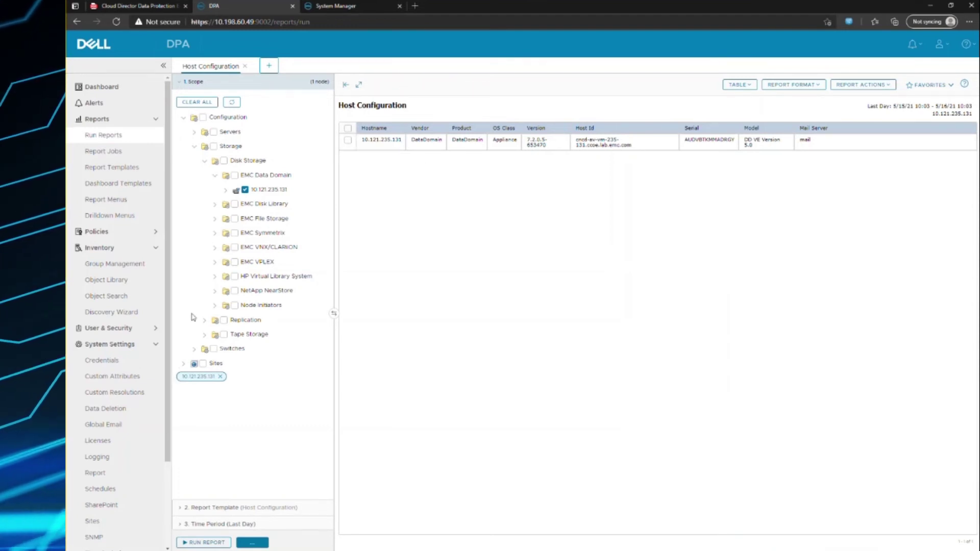
left_click(210, 507)
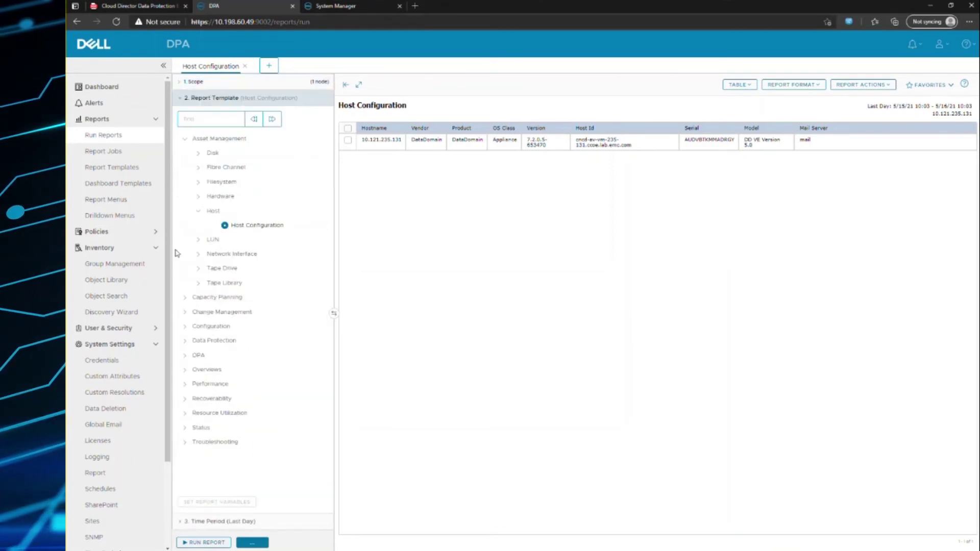
Step: Run NTP Configuration (no results), then MTree Quota Configuration (two MTrees) under Configuration > Storage
left_click(184, 140)
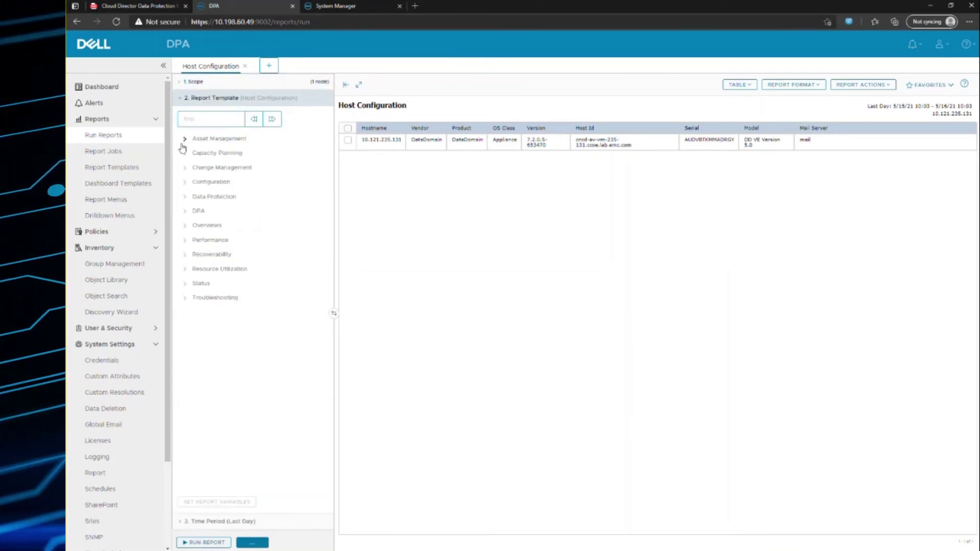
left_click(184, 183)
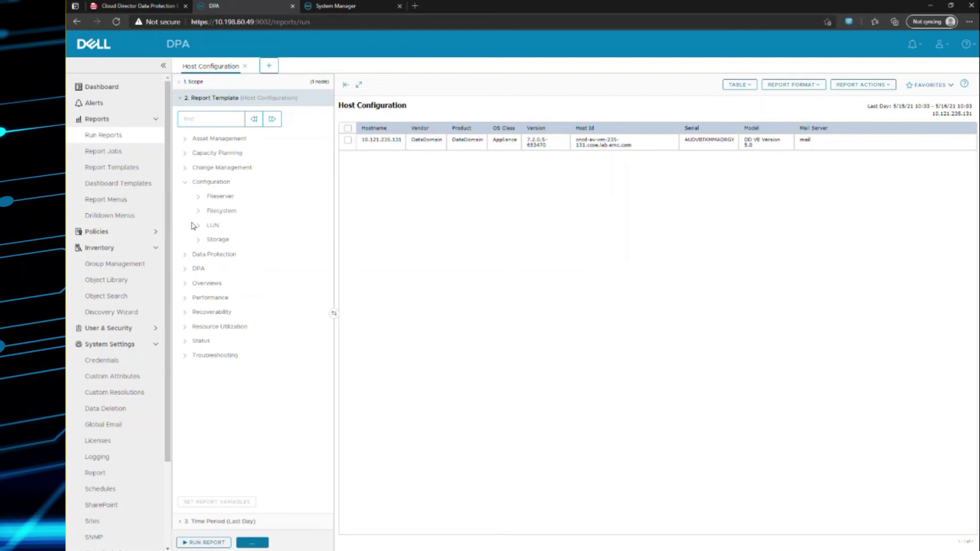
left_click(197, 240)
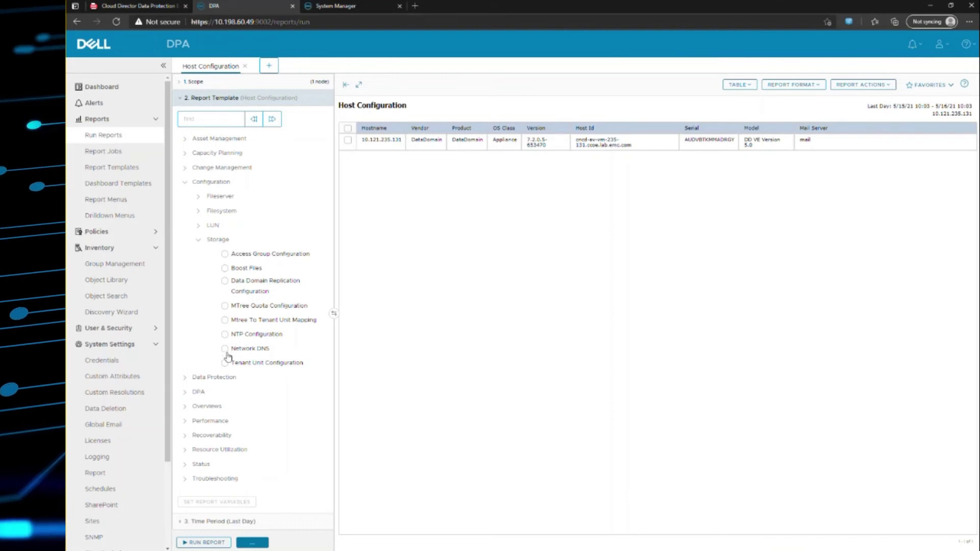
left_click(225, 335)
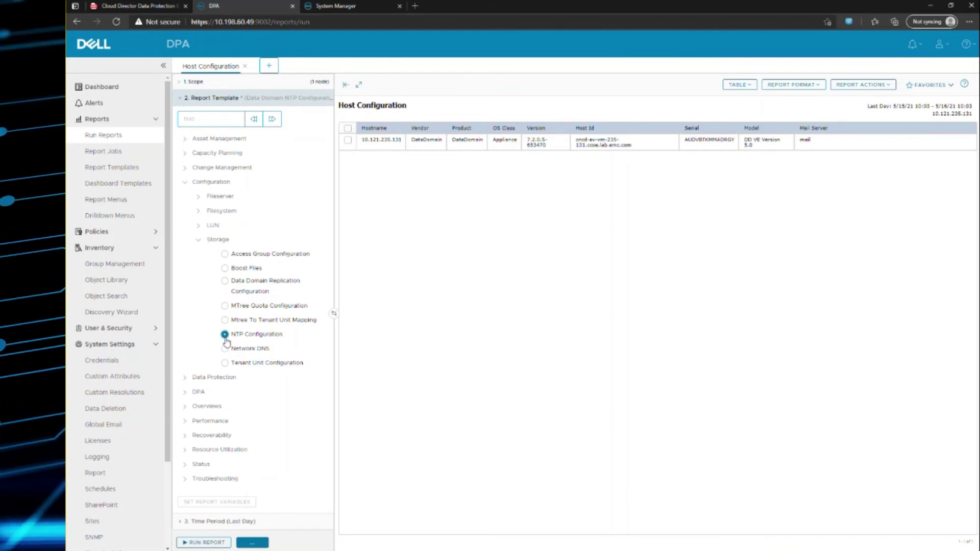
left_click(218, 542)
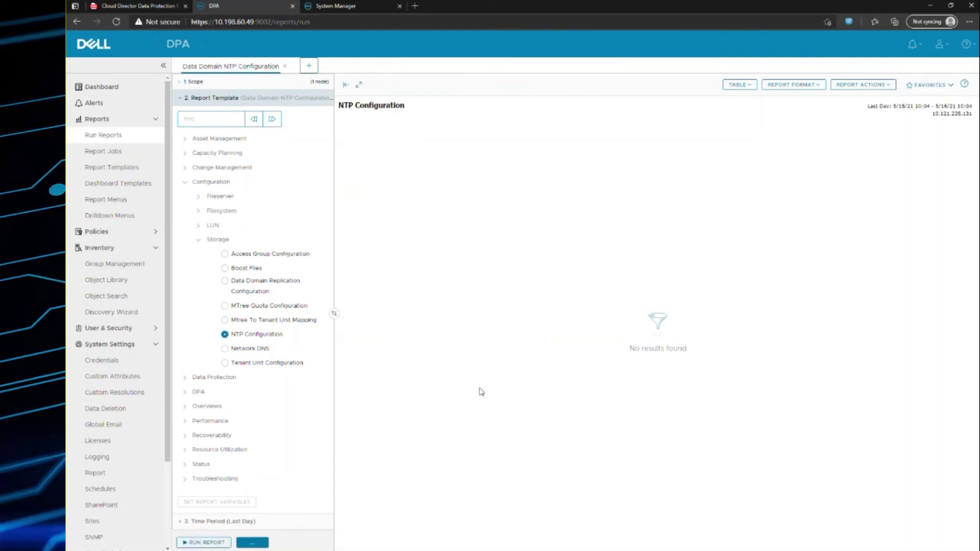
left_click(231, 309)
left_click(200, 542)
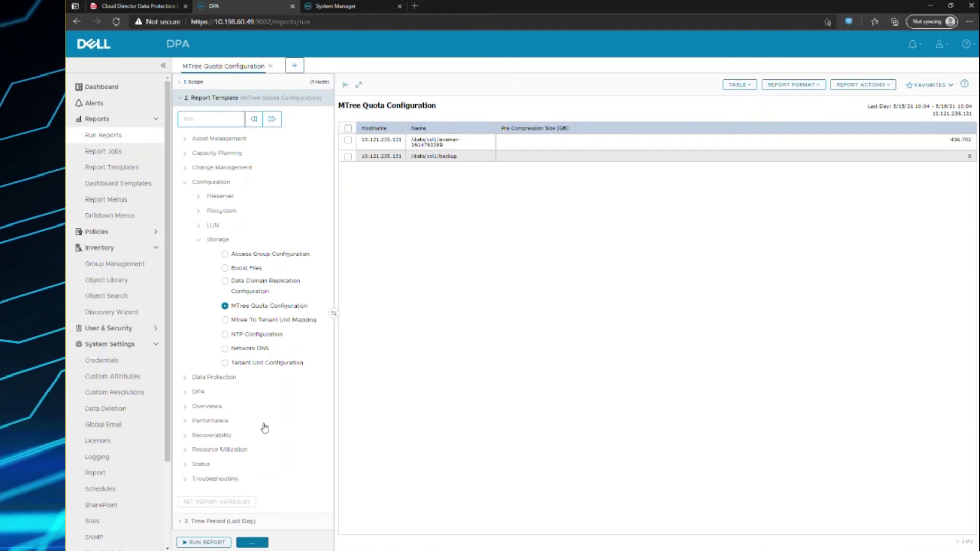
Step: Run Boost Statistics and Data Domain Client Deduplication Ratio from Resource Utilization > Storage
left_click(185, 421)
scroll(212, 422, "down", 3)
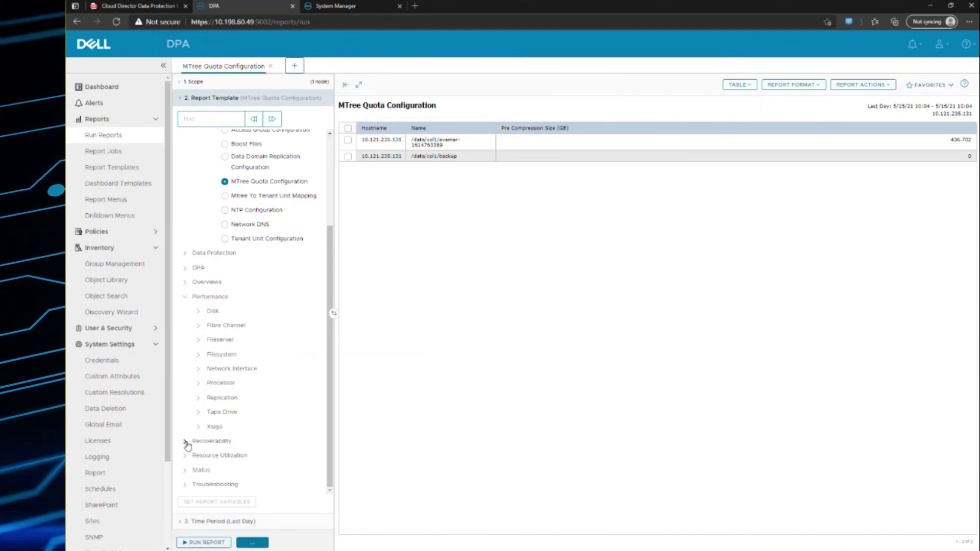
left_click(184, 455)
scroll(204, 448, "down", 1)
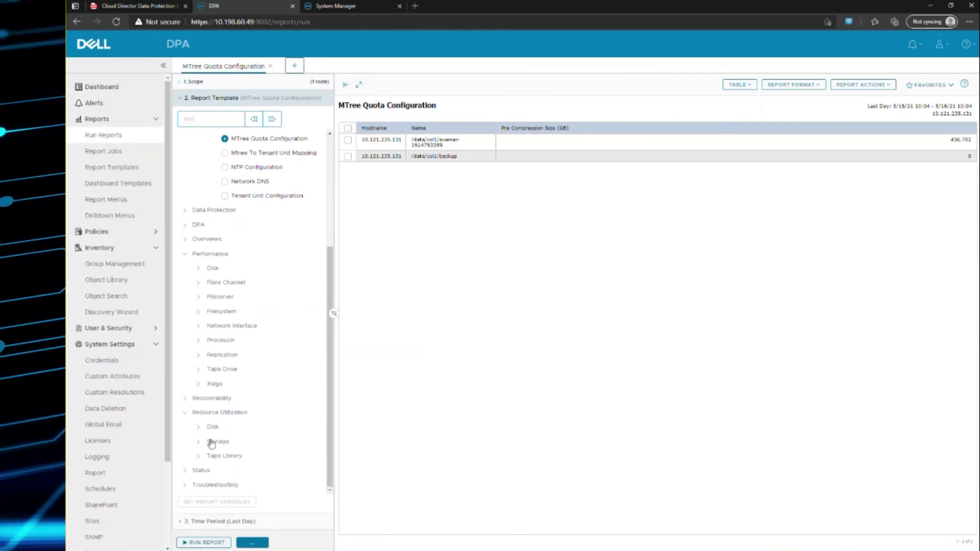
left_click(198, 447)
scroll(204, 438, "down", 3)
scroll(208, 436, "down", 2)
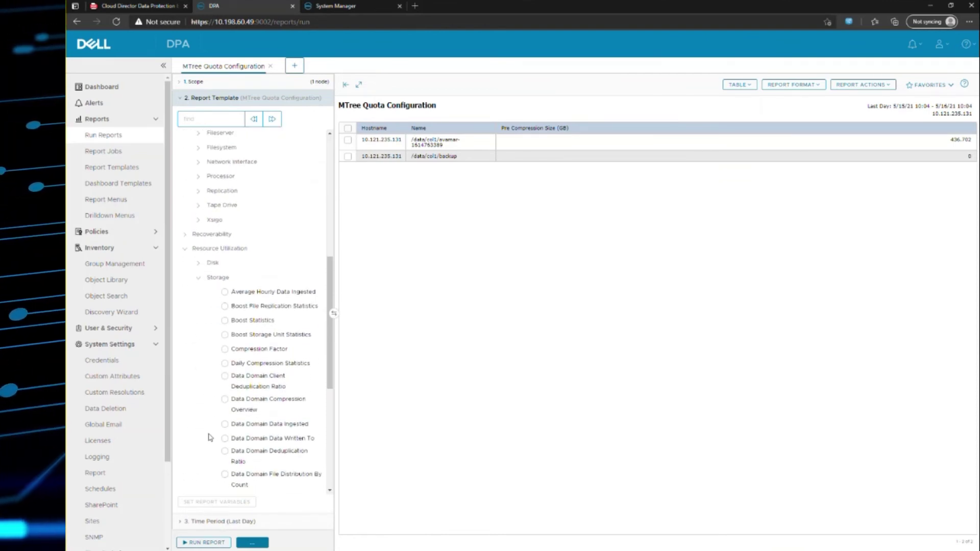
scroll(208, 436, "down", 2)
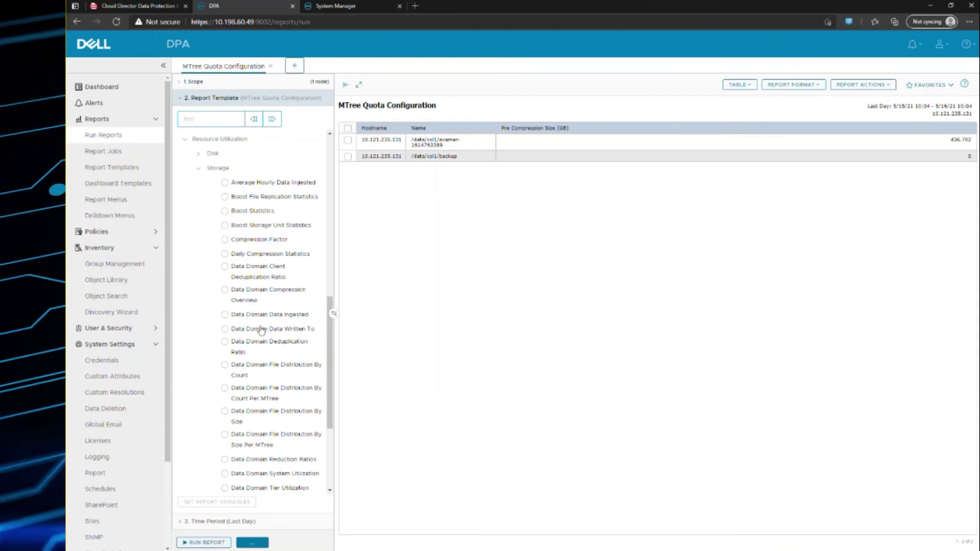
scroll(255, 219, "down", 1)
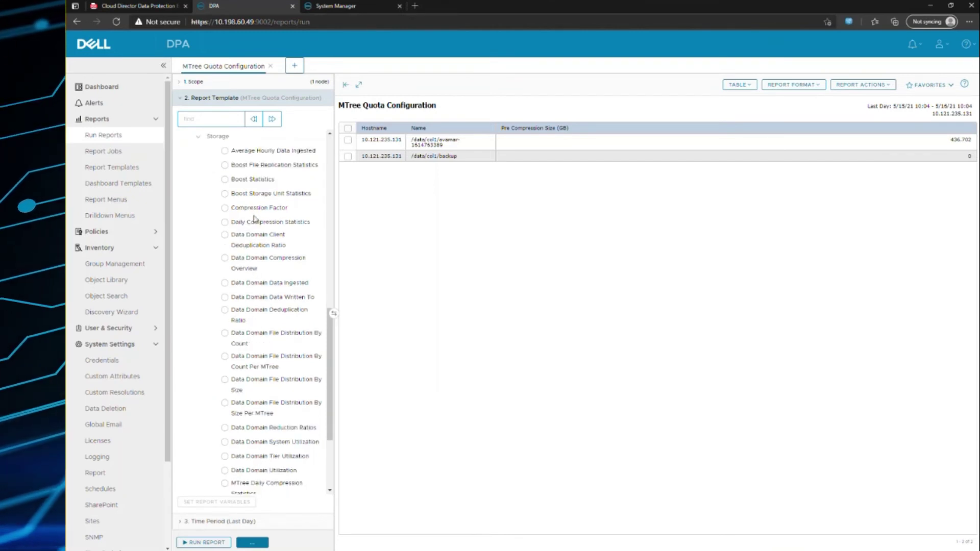
left_click(245, 181)
left_click(205, 542)
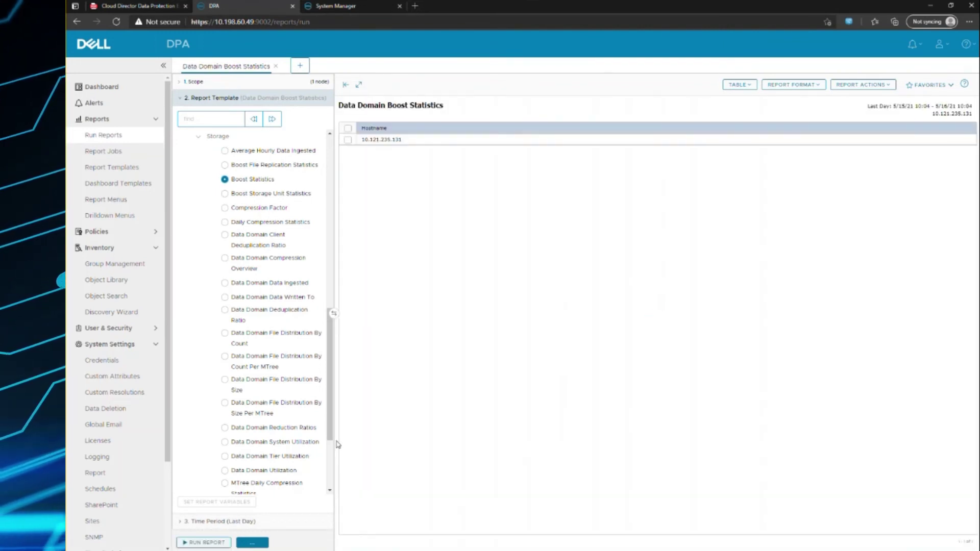
left_click(225, 235)
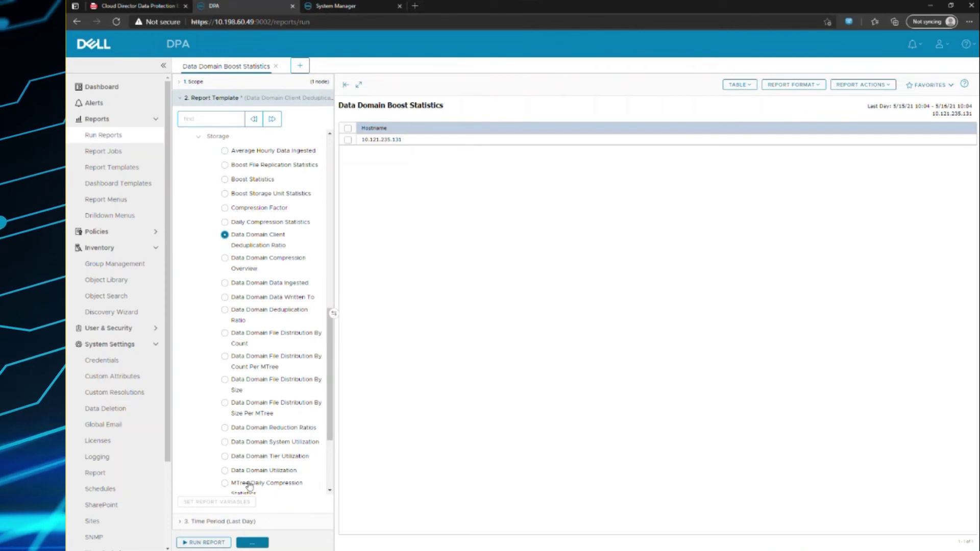
left_click(207, 542)
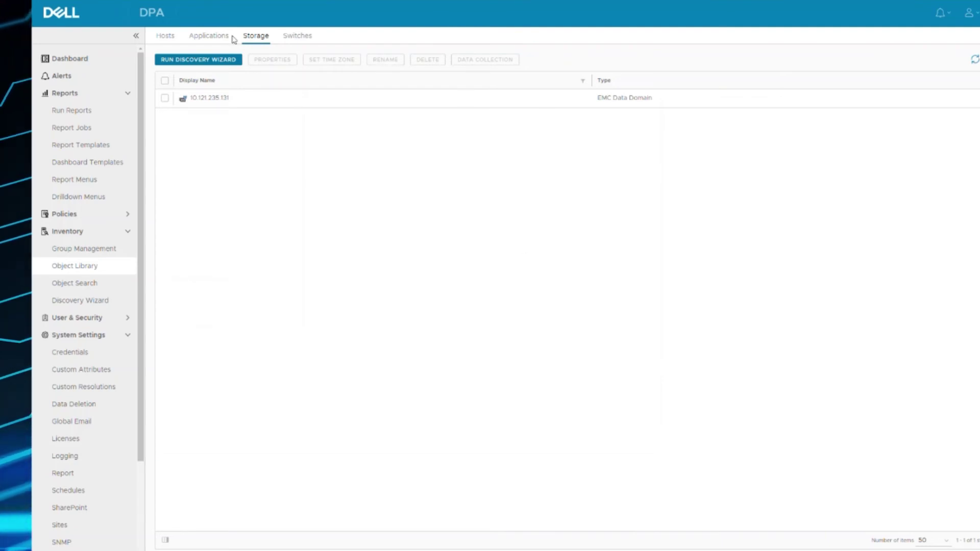
Step: Open the DataDomain Analysis data collection request of 10.121.235.131 for editing
left_click(165, 98)
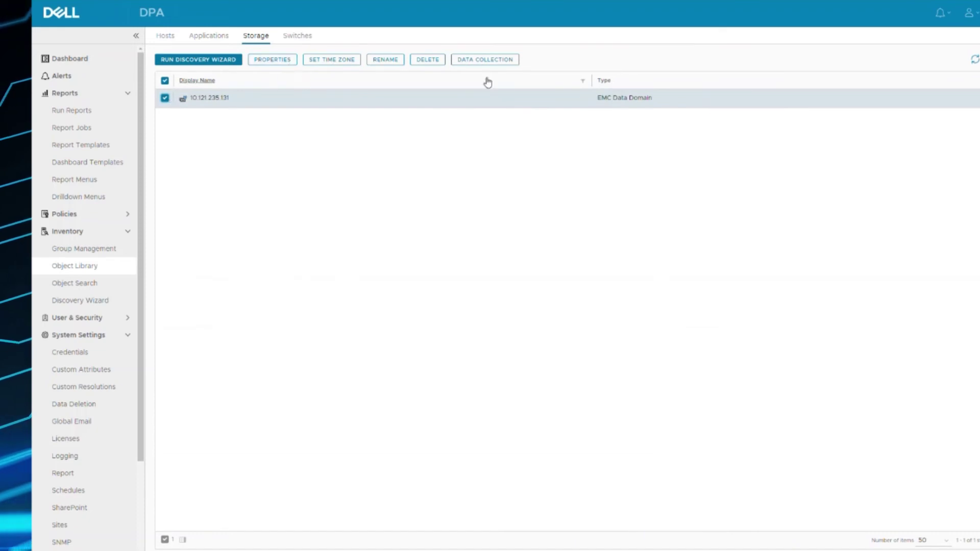
left_click(486, 60)
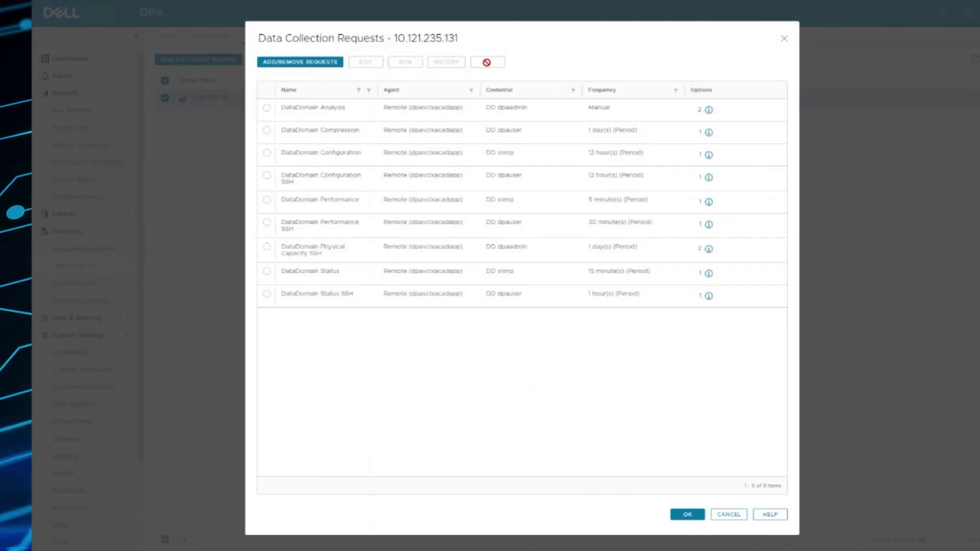
left_click(321, 109)
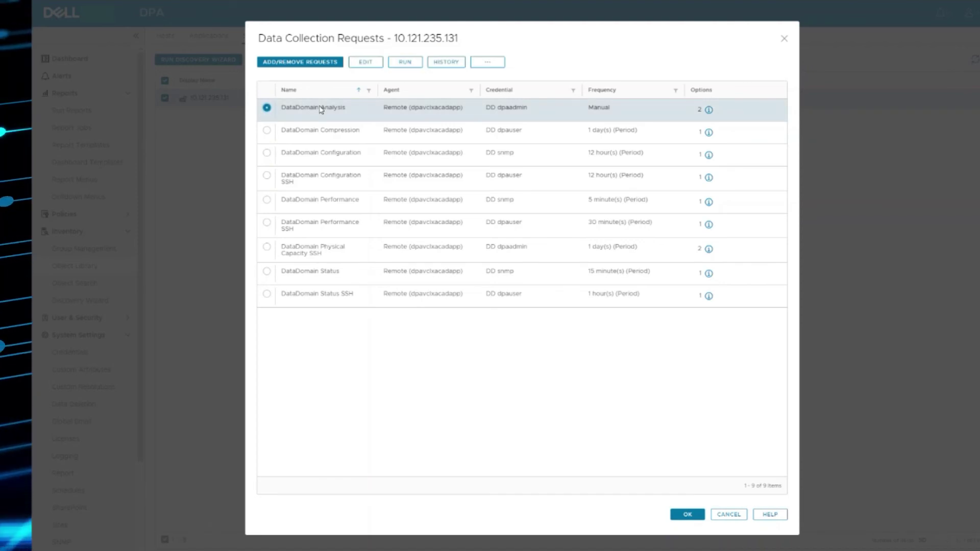
left_click(369, 65)
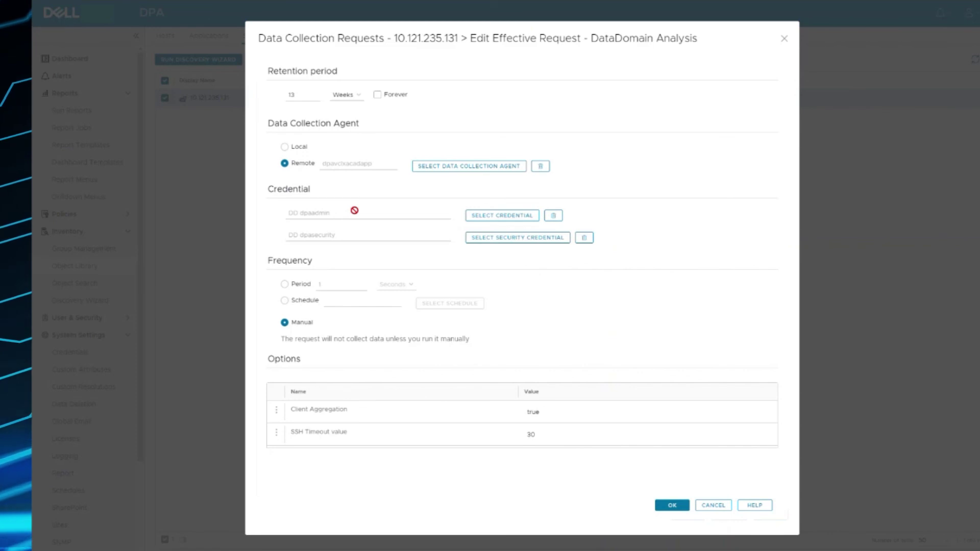
Step: Cancel the edit and compare the latest and 7:08 PM DataDomain Analysis run logs
left_click(713, 506)
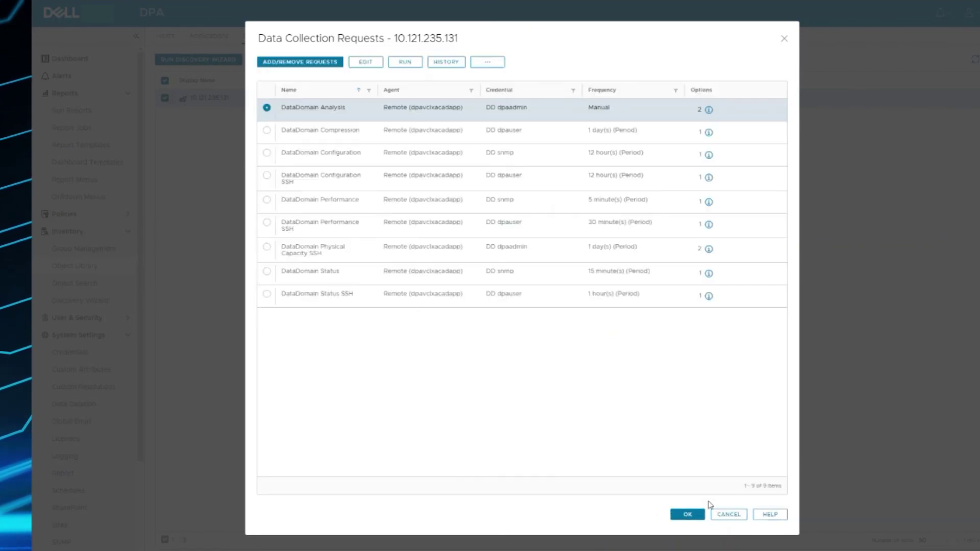
left_click(440, 63)
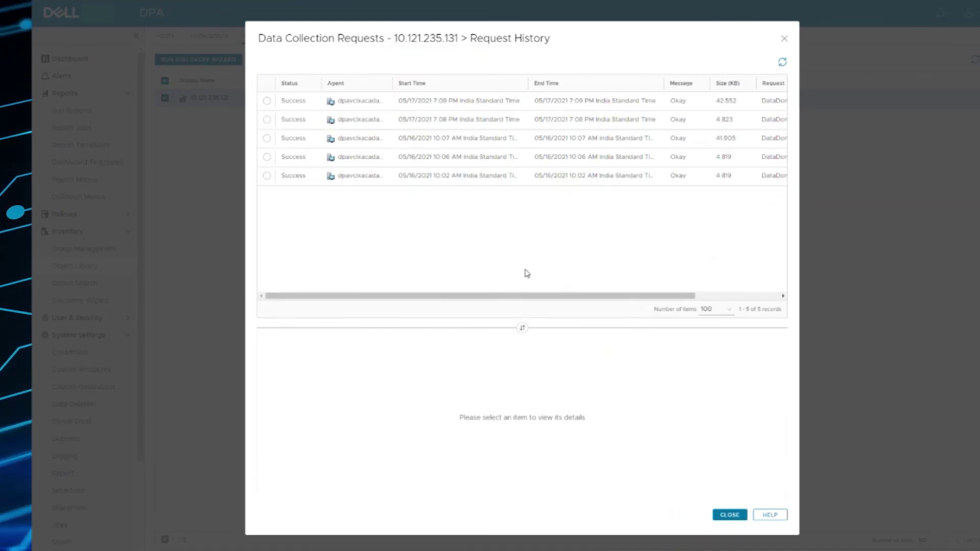
left_click(607, 105)
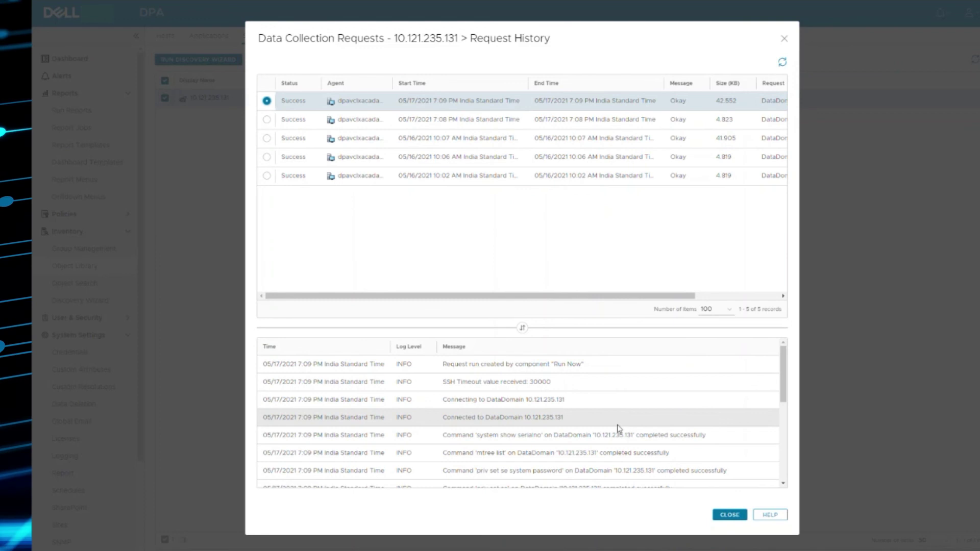
scroll(617, 428, "down", 2)
scroll(619, 422, "down", 2)
scroll(621, 418, "down", 1)
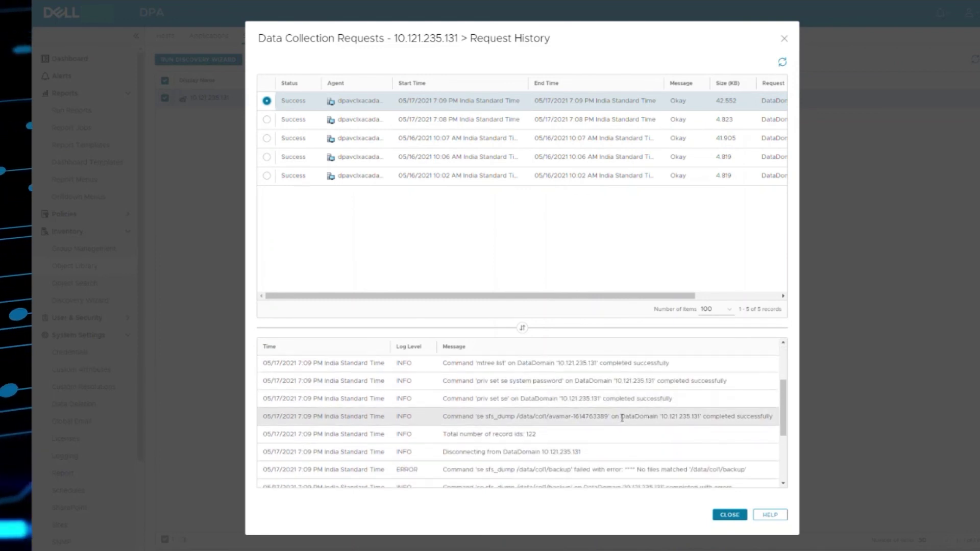
scroll(623, 429, "down", 1)
scroll(628, 440, "down", 1)
scroll(628, 440, "down", 2)
scroll(629, 438, "down", 1)
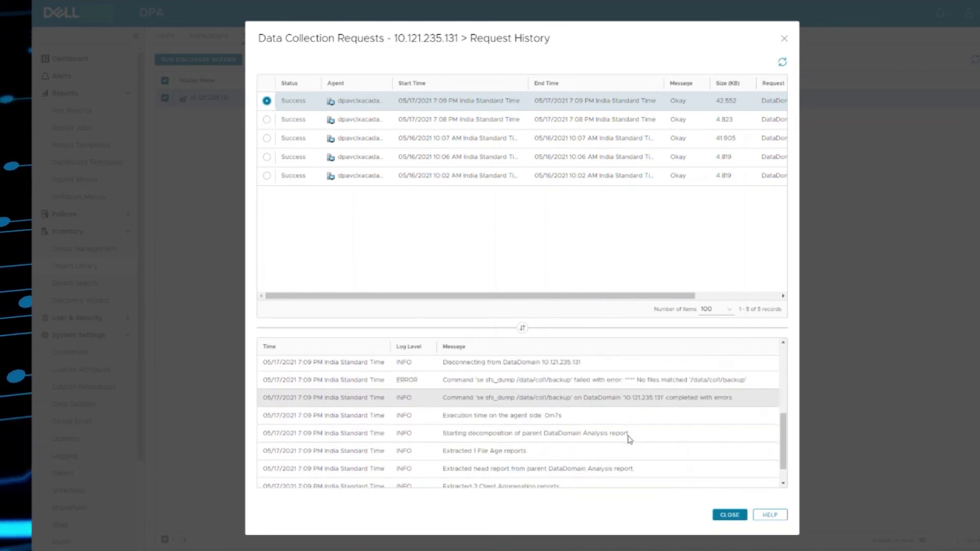
left_click(663, 121)
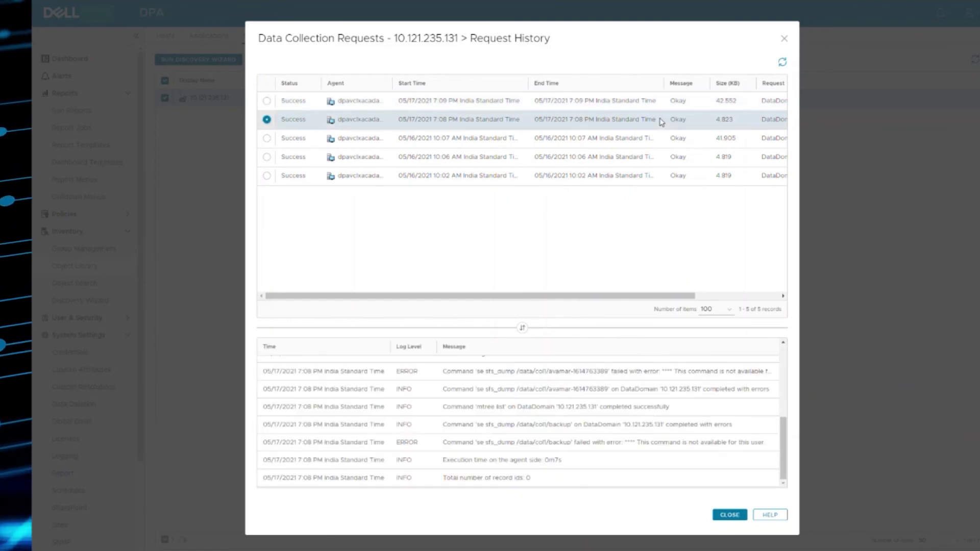